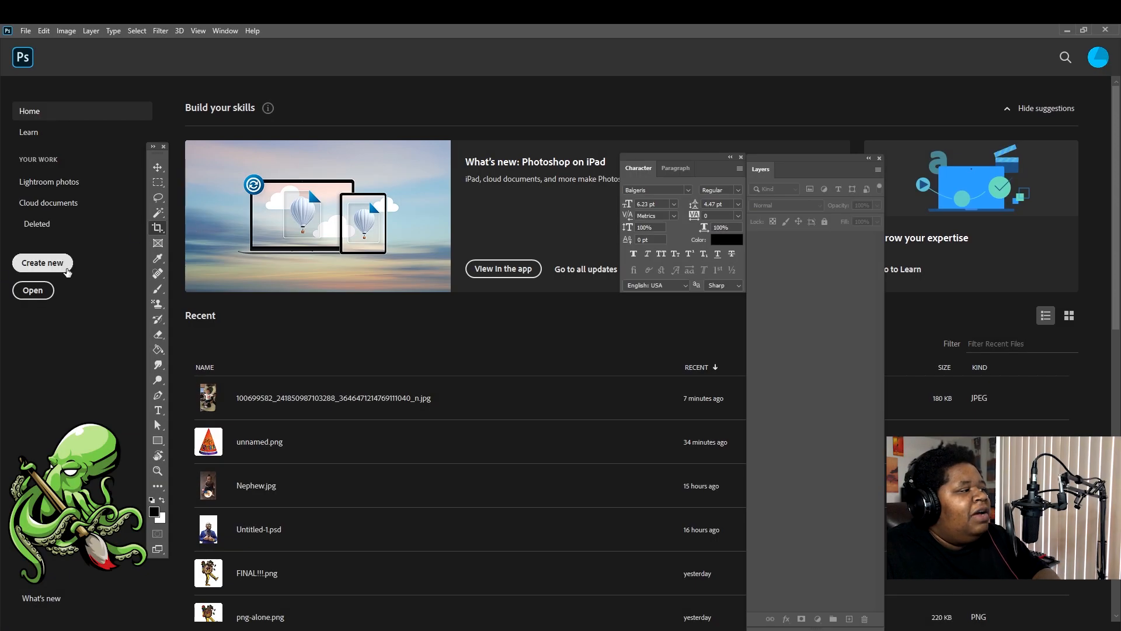
Start a new document from Photoshop's Home screen with Create new
left_click(52, 264)
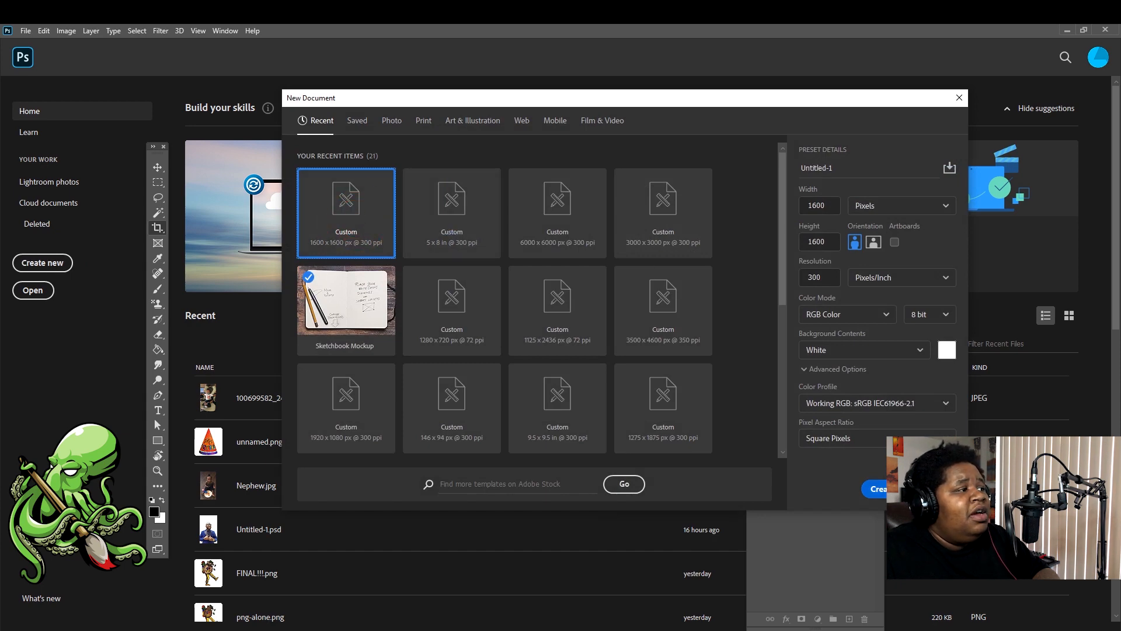
Create a blank white 1600 x 1600 px, 300 ppi document from the recent preset
left_click(890, 489)
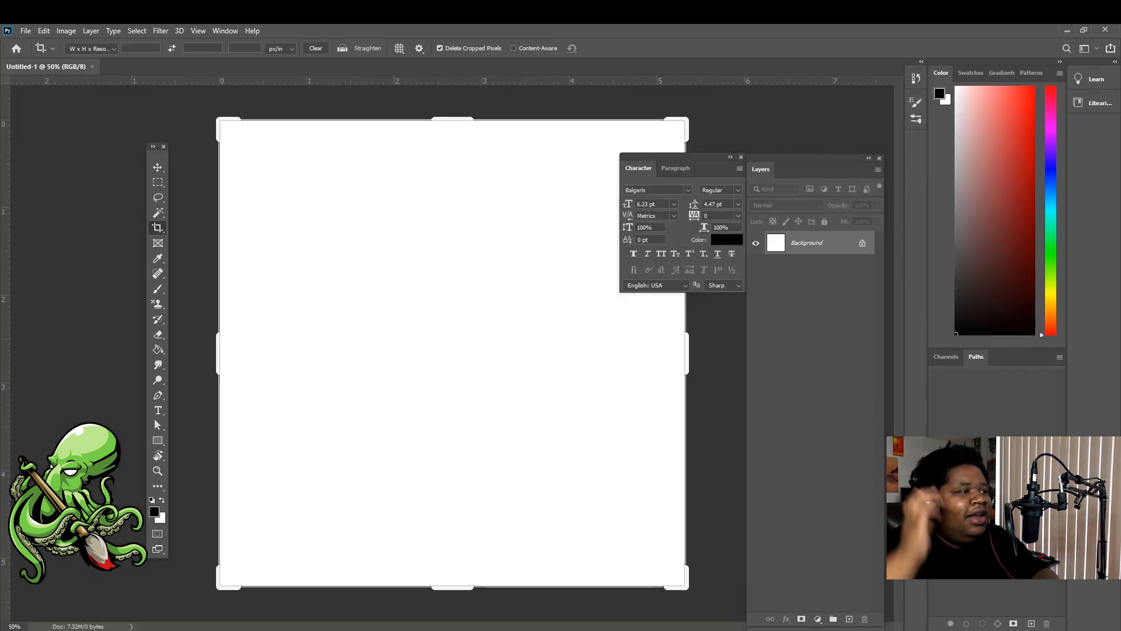
key("v")
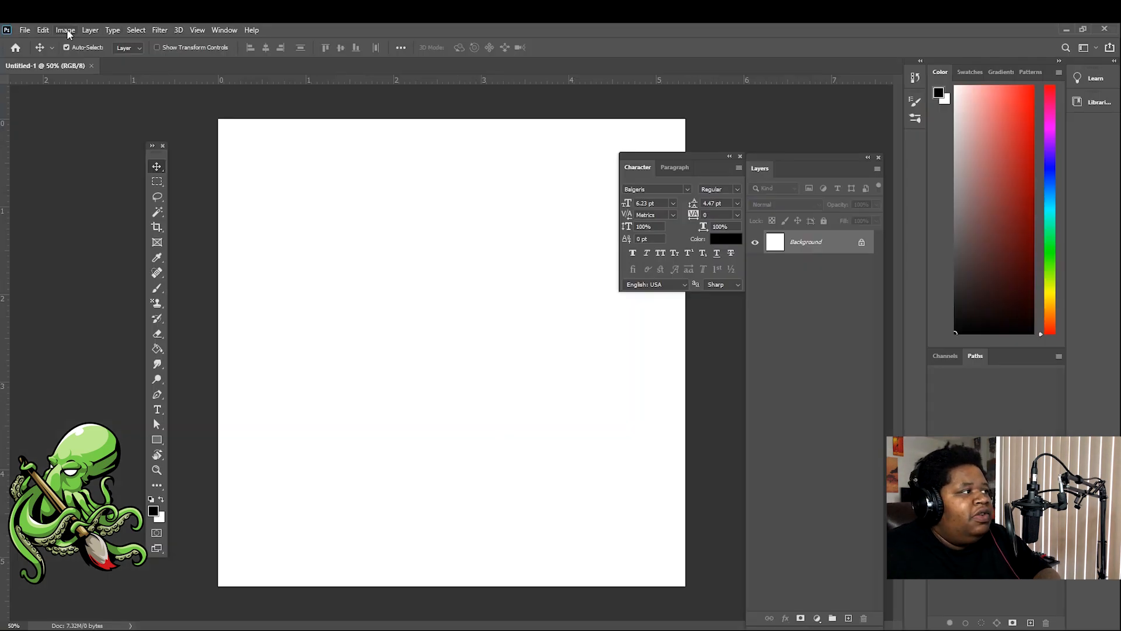
Open the baby photo JPG from the Desktop via File > Open
left_click(25, 32)
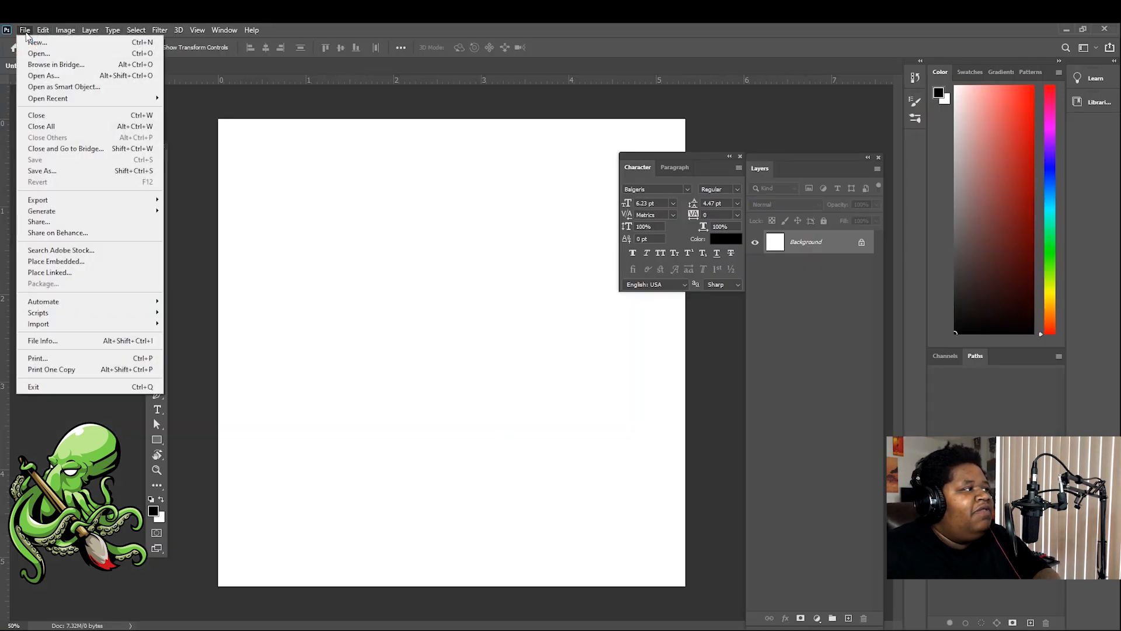
left_click(32, 55)
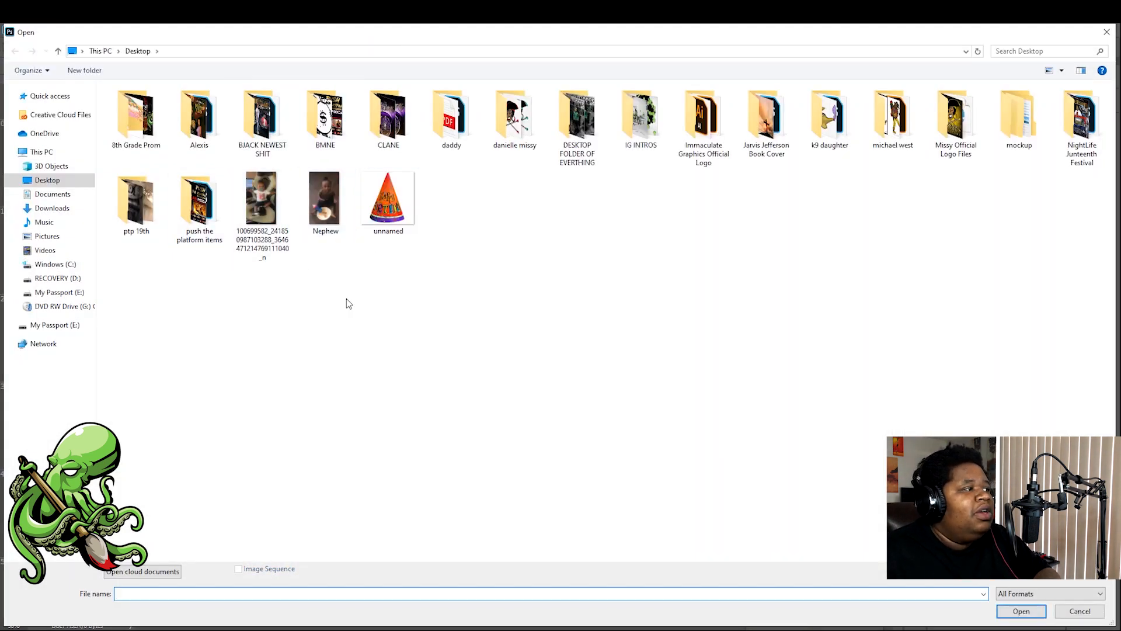
double_click(257, 200)
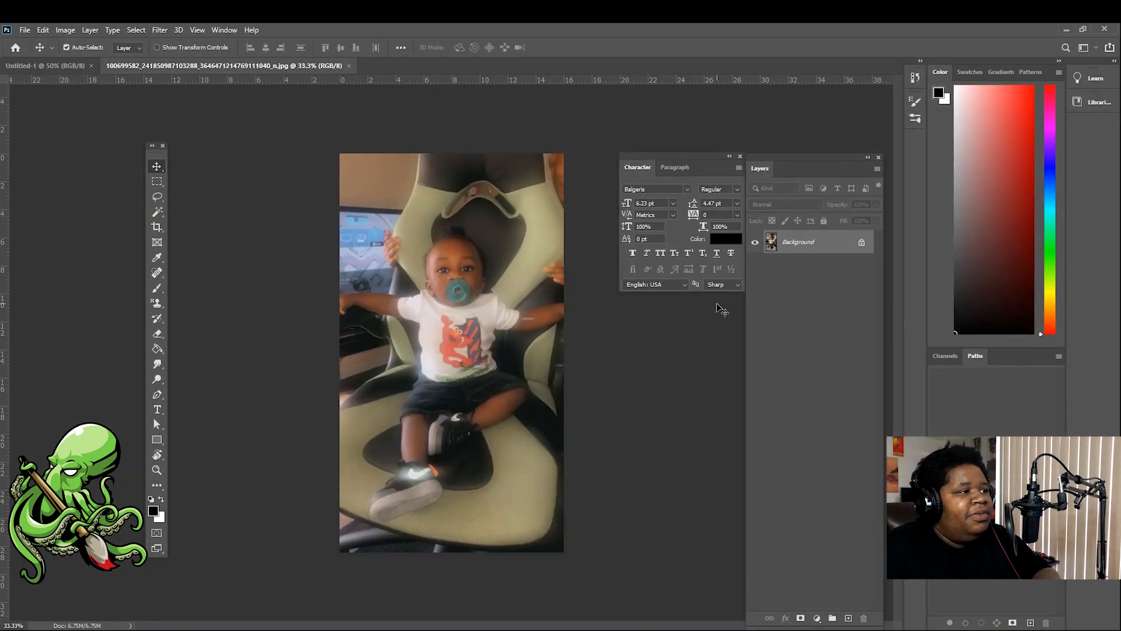
Drag the baby photo onto the Untitled-1 canvas as a new layer
key("v")
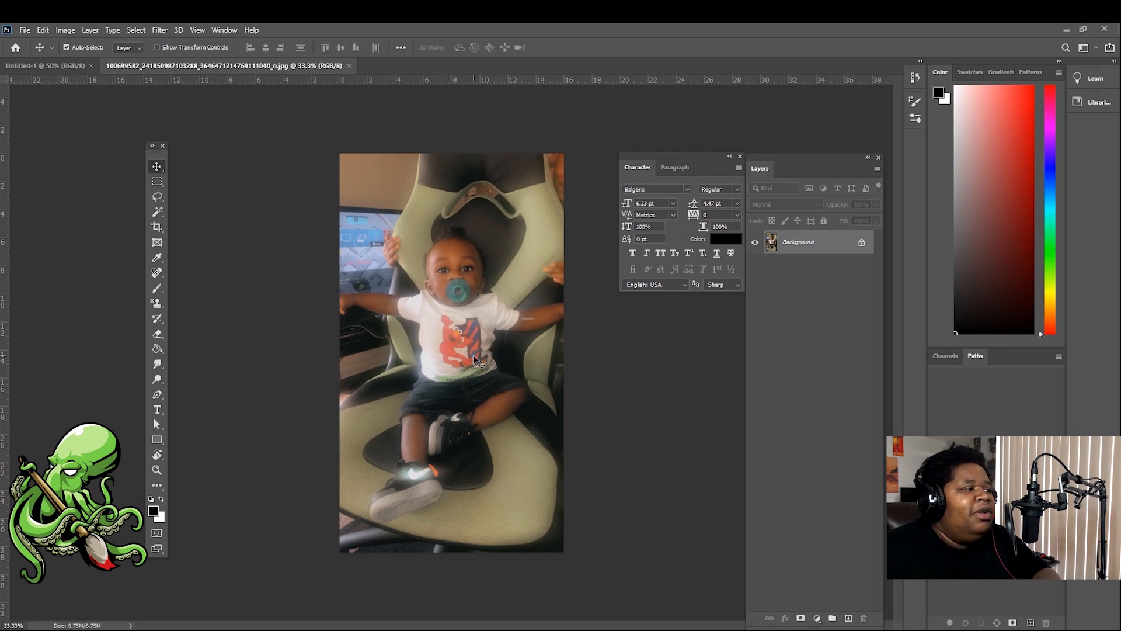
left_click_drag(474, 359, 66, 69)
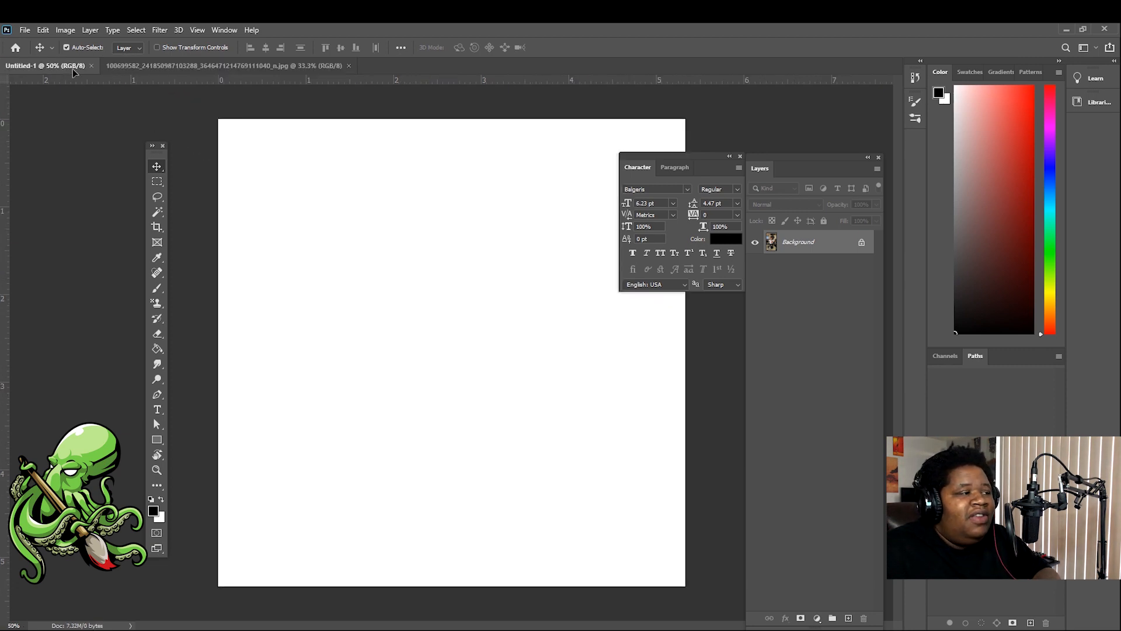
left_click_drag(73, 69, 461, 387)
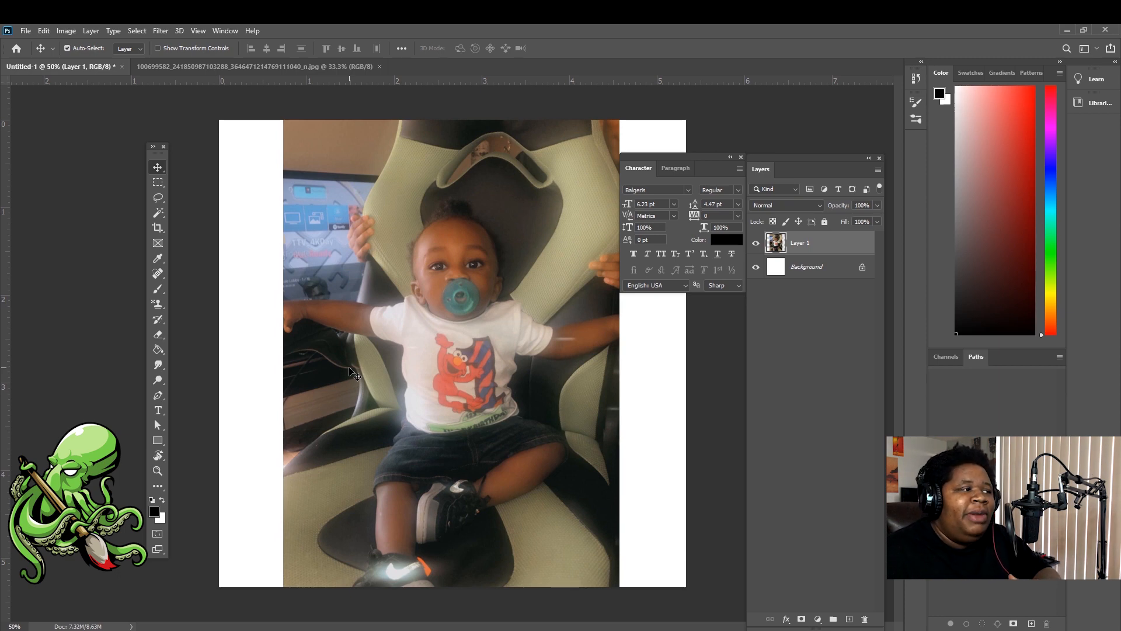
Scale the baby photo layer down to 77.6% and center it on the canvas
key("ctrl+t")
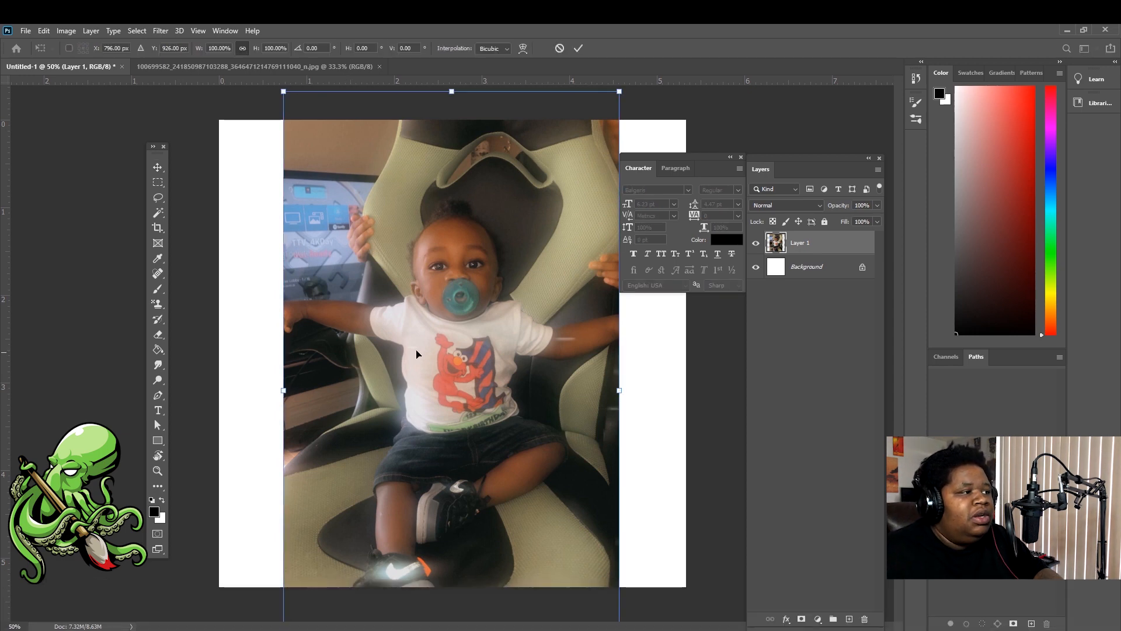
left_click_drag(619, 389, 543, 392)
left_click_drag(432, 390, 474, 355)
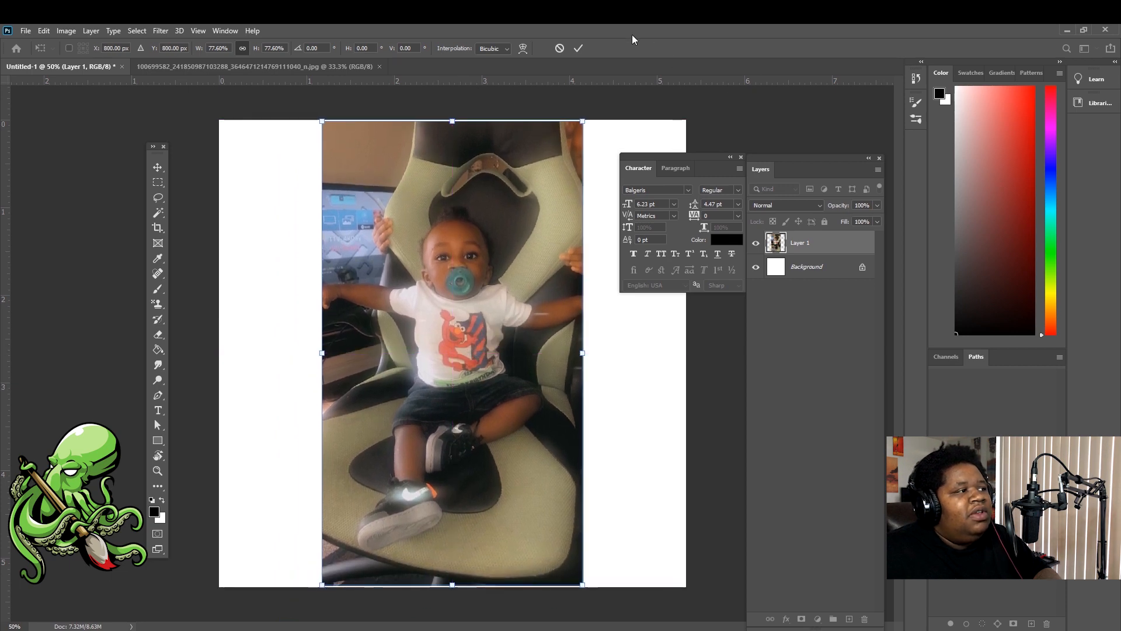
left_click(578, 50)
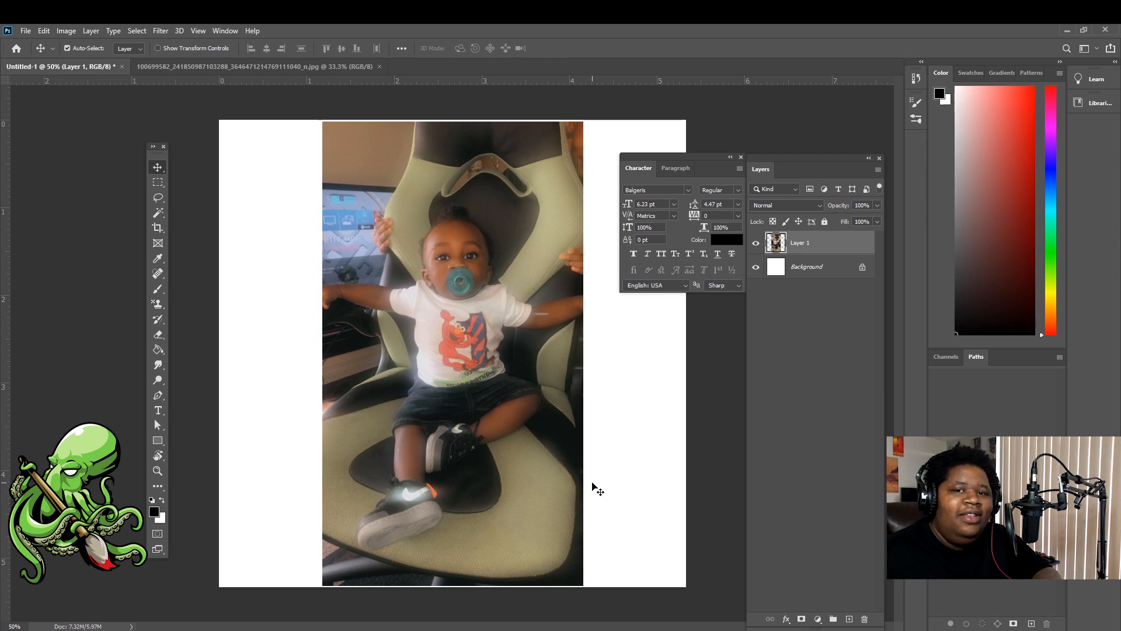
Crop the right, left and bottom edges so the canvas frames only the photo
key("c")
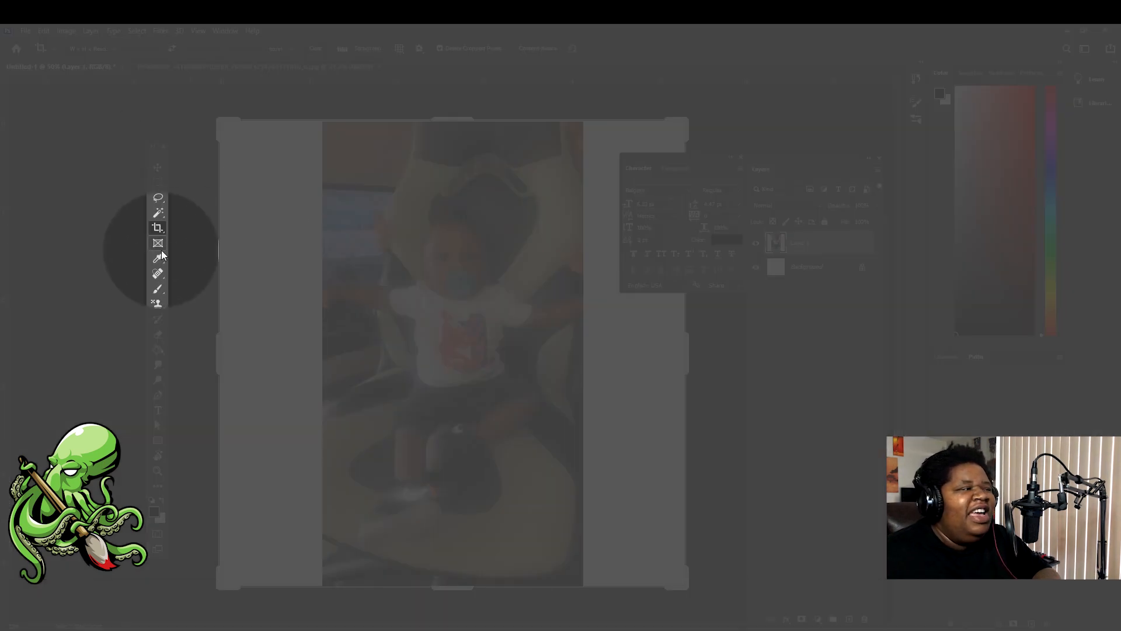
left_click_drag(687, 353, 636, 356)
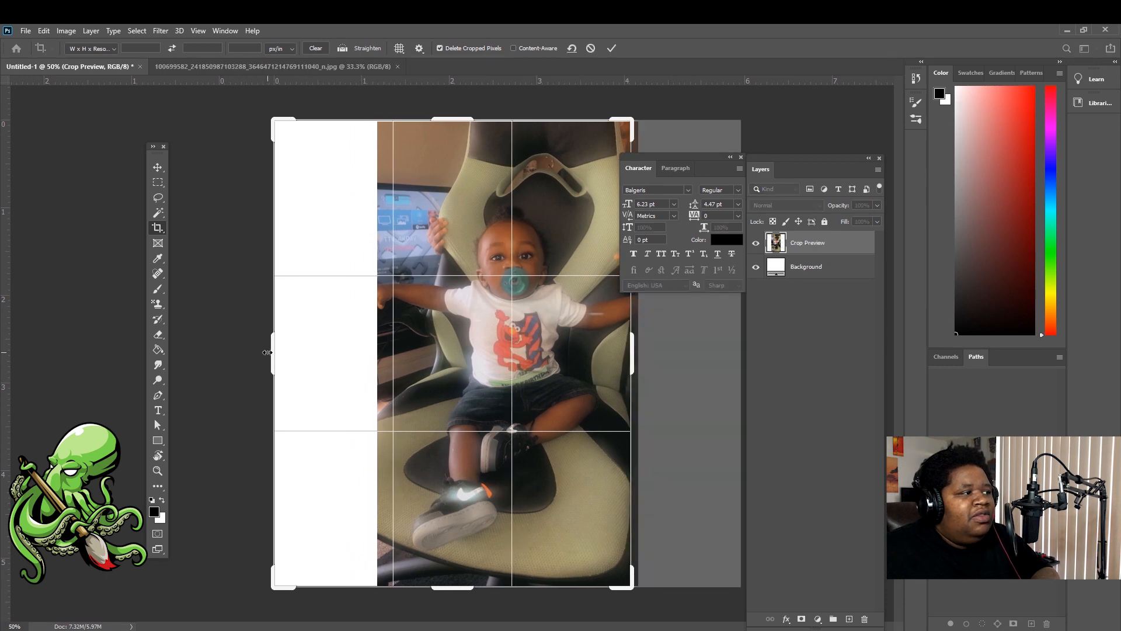
left_click_drag(268, 351, 326, 345)
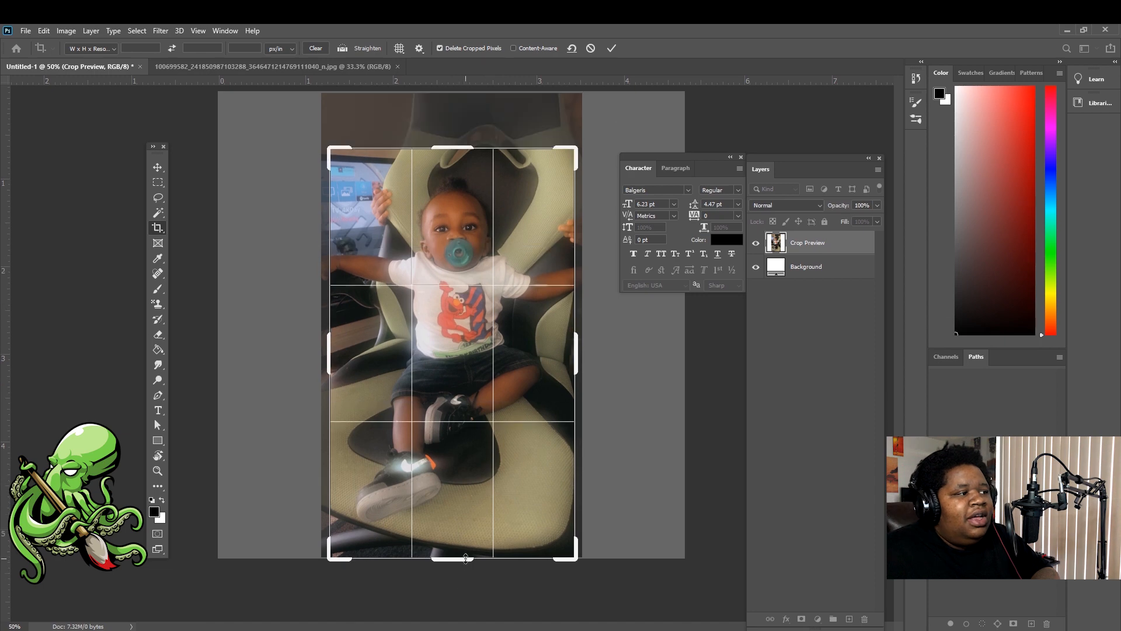
left_click_drag(466, 558, 471, 542)
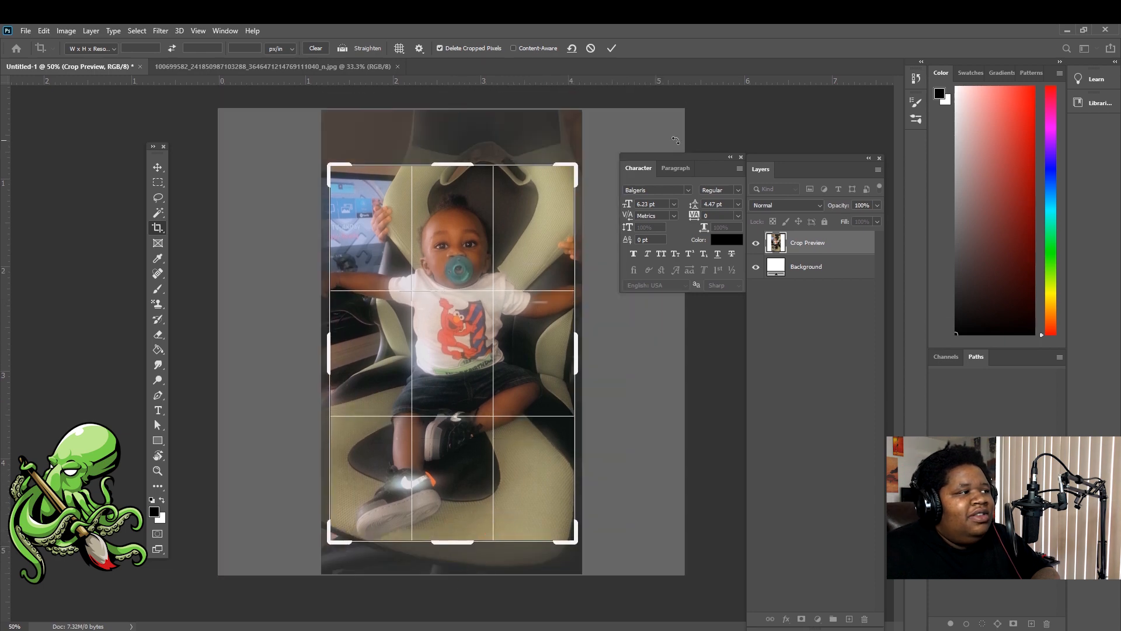
left_click(613, 50)
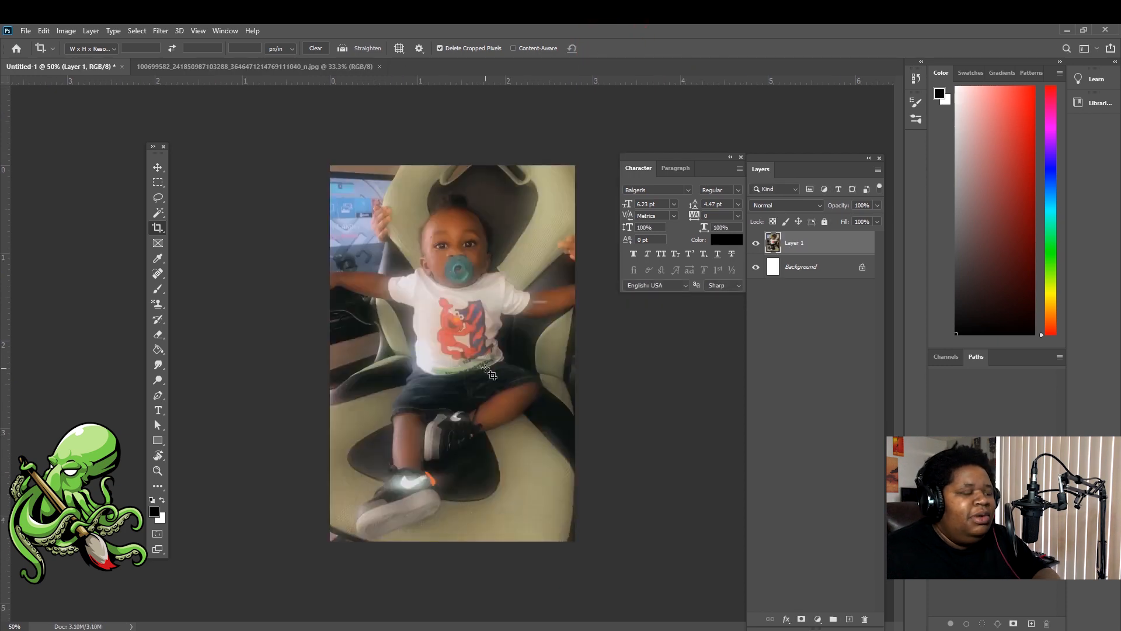
Zoom in and add an empty Layer 2 above the photo layer
scroll(459, 370, "up", 1, "alt")
scroll(429, 372, "up", 1, "alt")
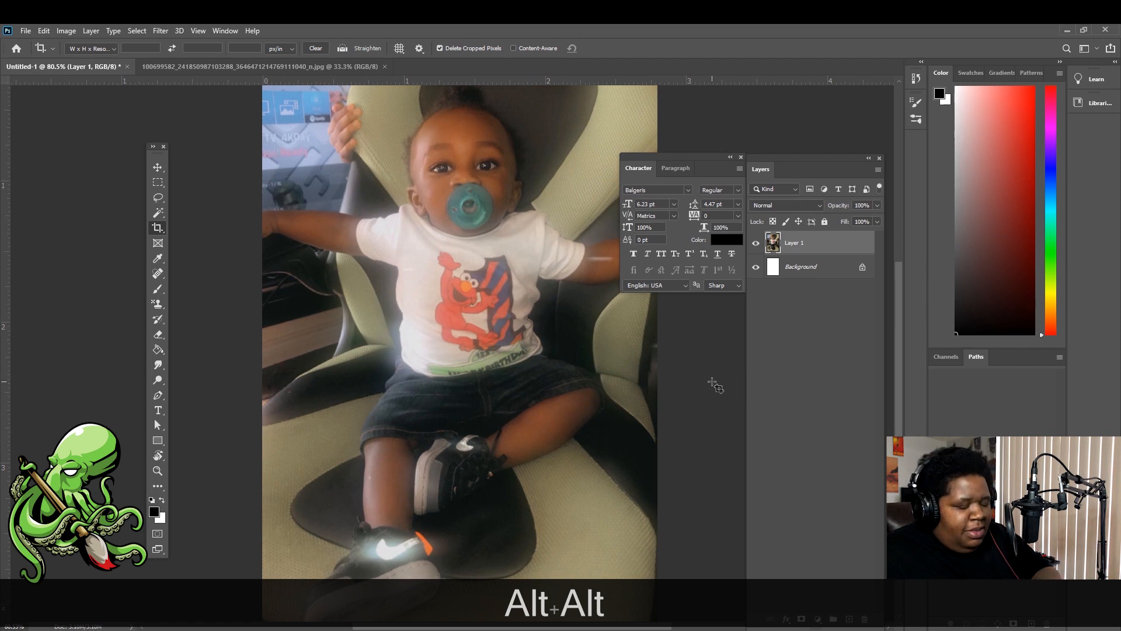
key("v")
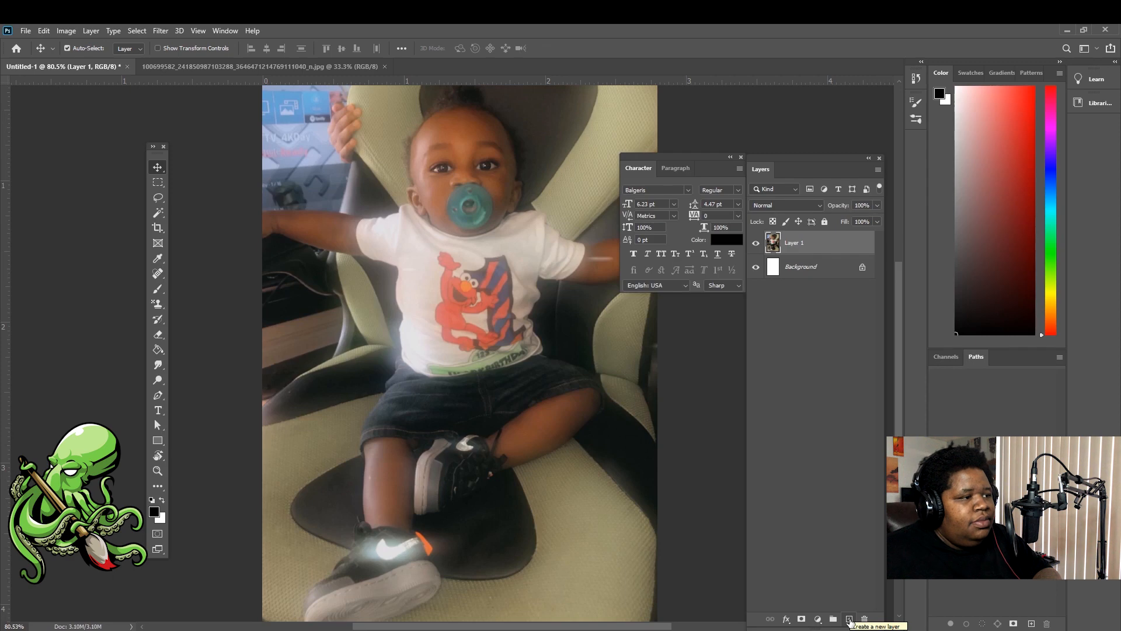
left_click(850, 619)
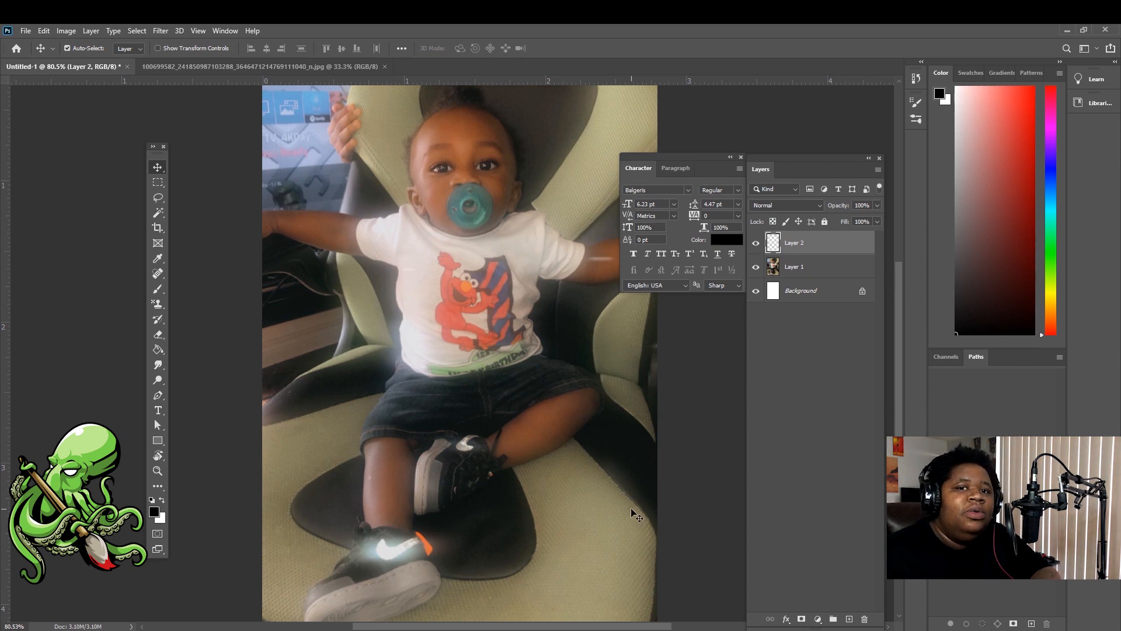
key("b")
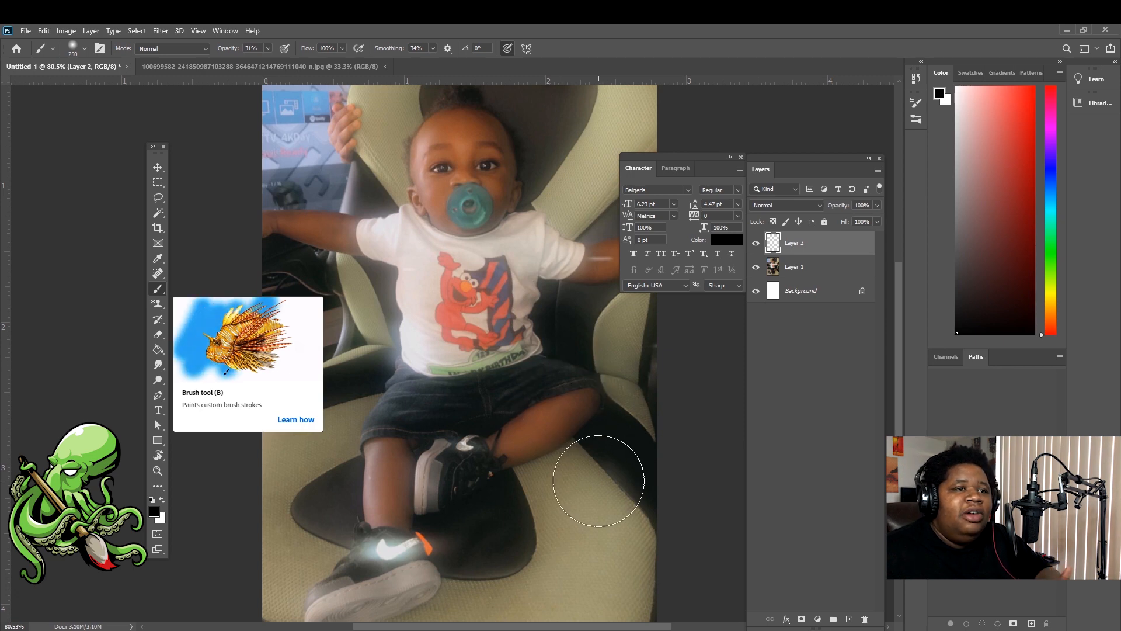
Adjust the brush size to 300 px using the bracket keys
key("bracketleft")
key("bracketleft")
key("bracketleft")
key("bracketleft")
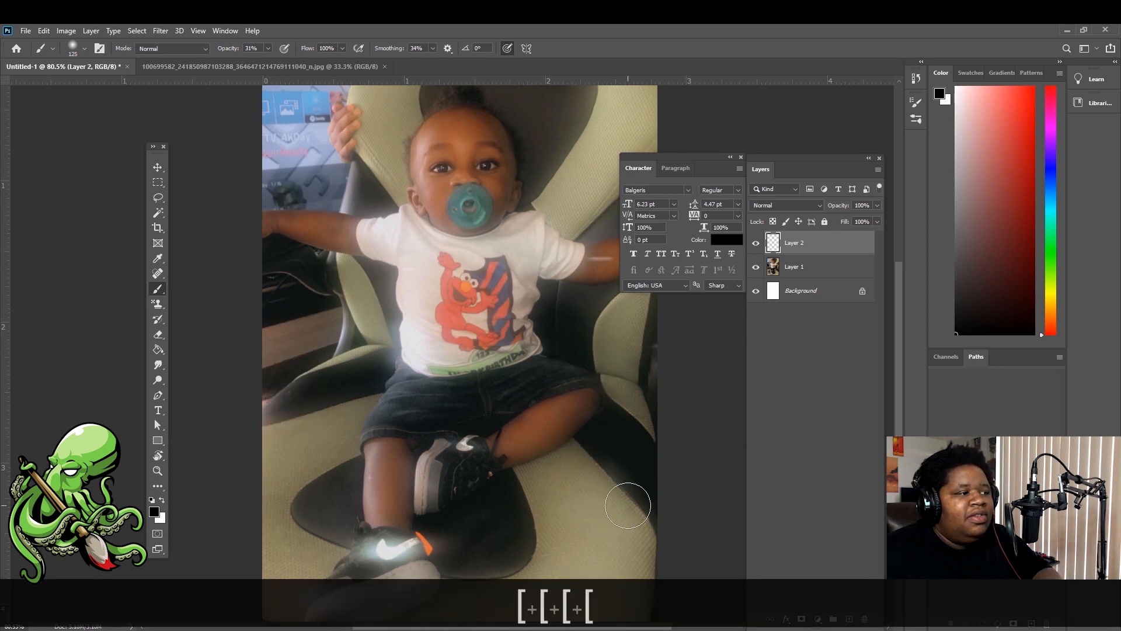
key("bracketright")
key("bracketright")
key("bracketright")
key("bracketright")
key("bracketright")
key("bracketright")
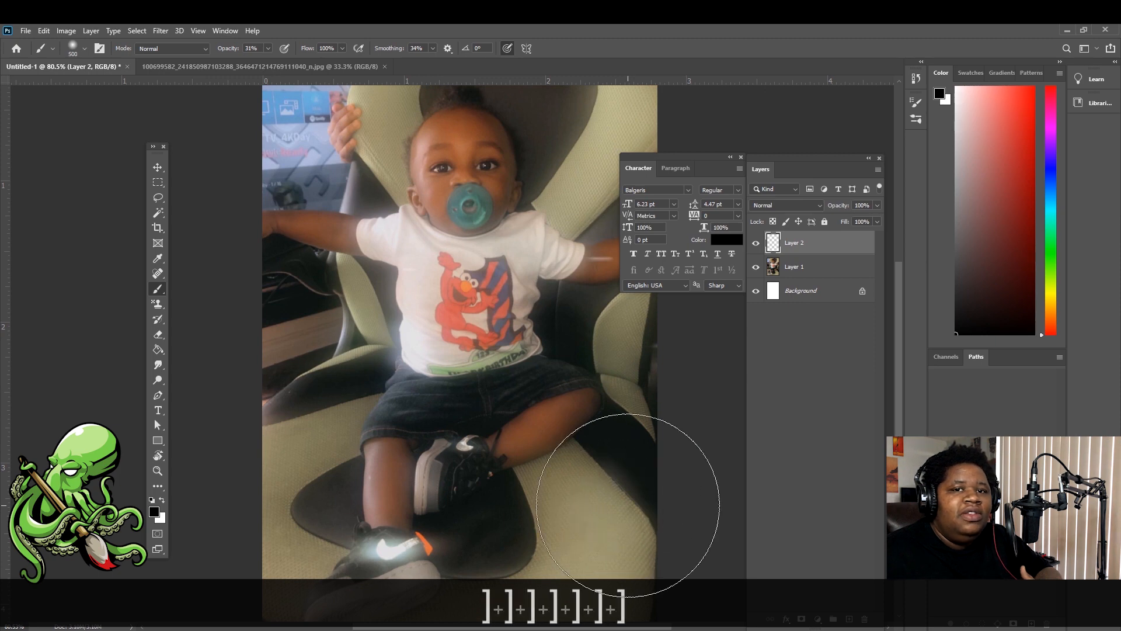
key("bracketleft")
scroll(206, 405, "down", 2)
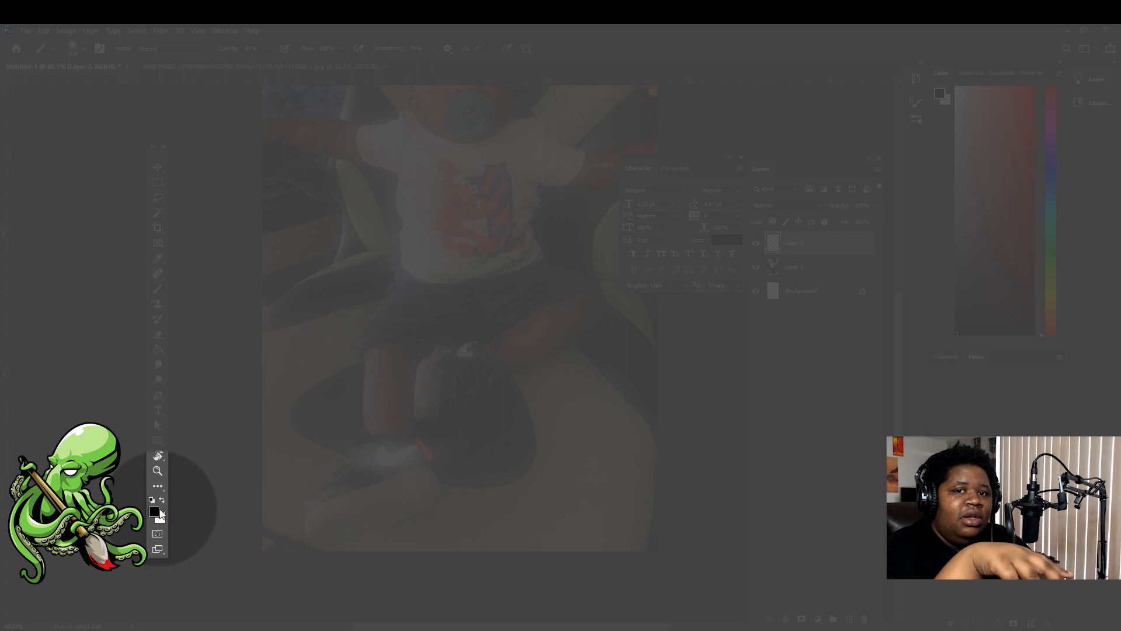
Make white the foreground painting colour
key("x")
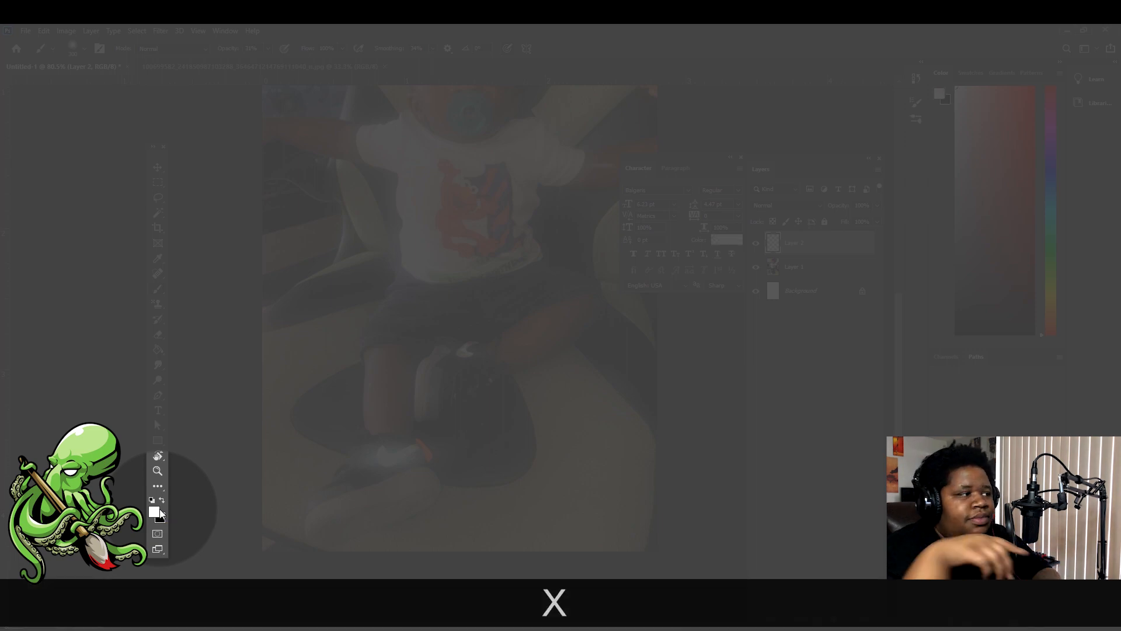
key("x")
key("x")
key("x")
key("x")
key("x")
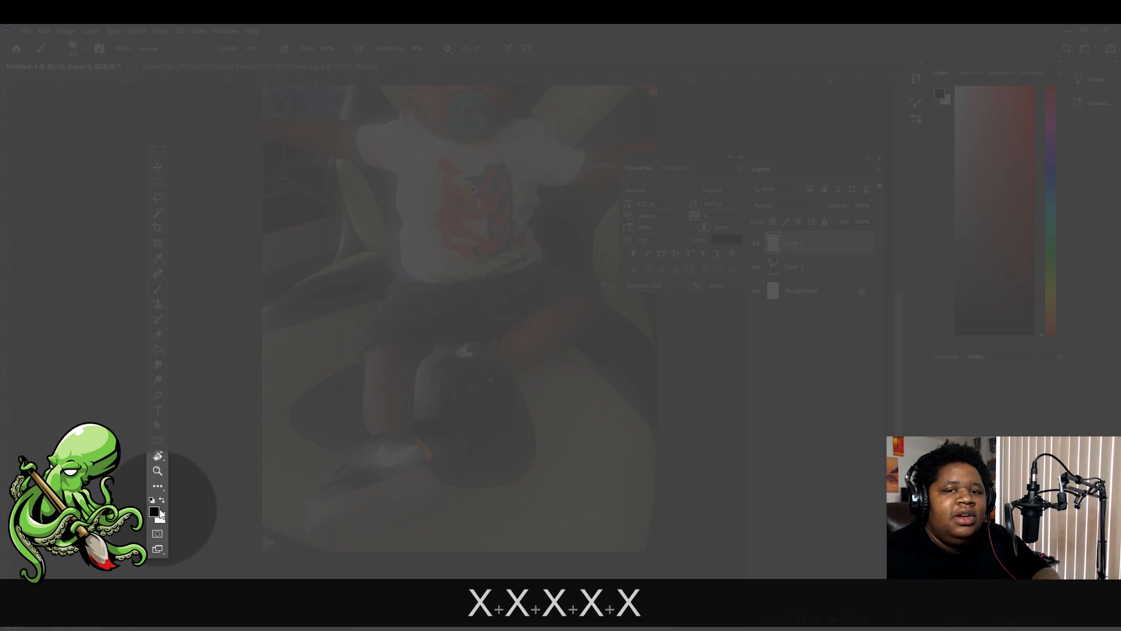
key("x")
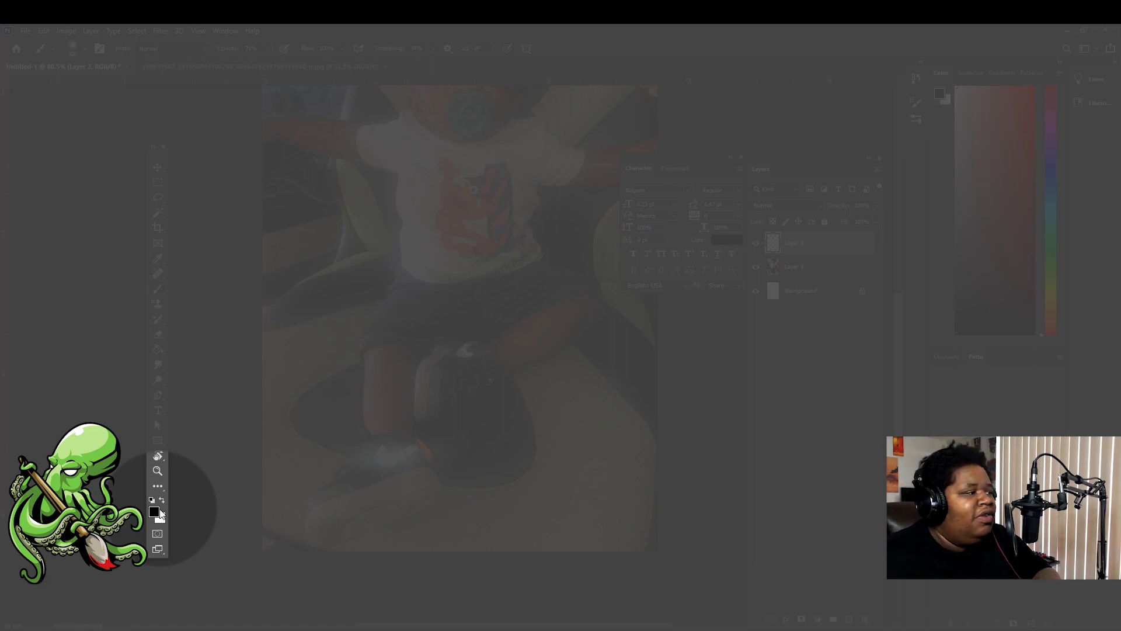
left_click(163, 501)
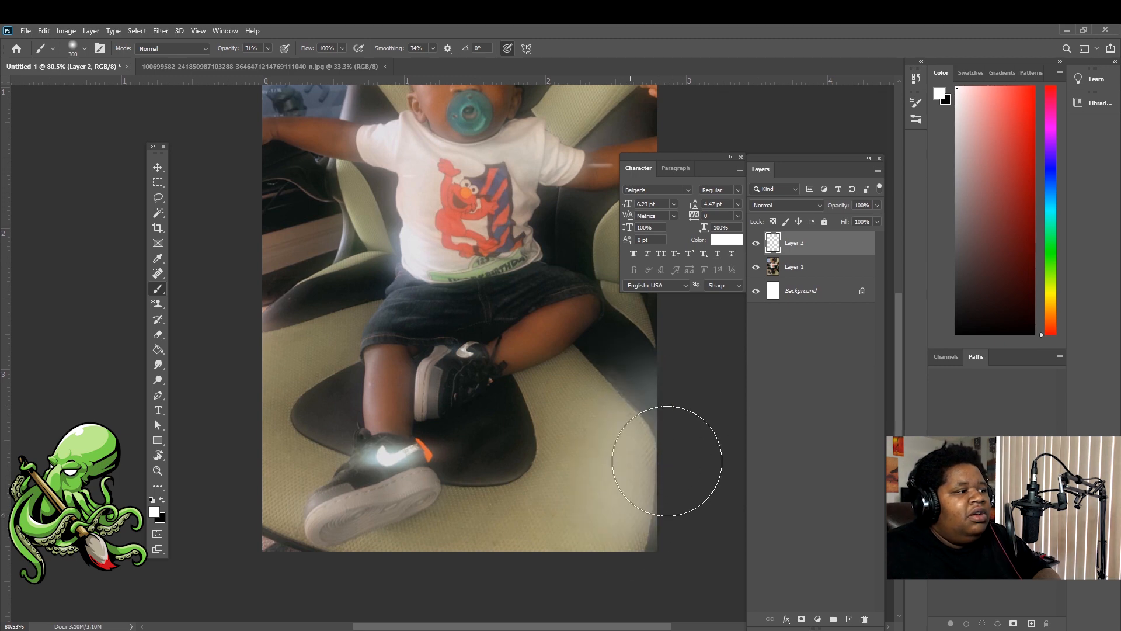
Paint soft white haze over the seat and the dark seat edge beside the baby
mouse_move(668, 460)
left_mouse_down()
mouse_move(616, 463)
mouse_move(496, 541)
mouse_move(631, 406)
mouse_move(462, 527)
mouse_move(554, 449)
mouse_move(583, 405)
mouse_move(507, 513)
mouse_move(383, 565)
mouse_move(434, 570)
mouse_move(238, 576)
mouse_move(234, 351)
mouse_move(294, 343)
mouse_move(282, 444)
mouse_move(293, 455)
mouse_move(324, 244)
mouse_move(339, 253)
mouse_move(272, 231)
mouse_move(282, 231)
mouse_move(261, 205)
mouse_move(335, 227)
mouse_move(295, 360)
mouse_move(333, 267)
mouse_move(261, 410)
mouse_move(269, 511)
mouse_move(383, 572)
mouse_move(679, 452)
mouse_move(530, 553)
mouse_move(503, 460)
mouse_move(603, 396)
mouse_move(625, 355)
mouse_move(617, 568)
mouse_move(654, 515)
mouse_move(540, 506)
mouse_move(482, 438)
left_mouse_up()
key("space")
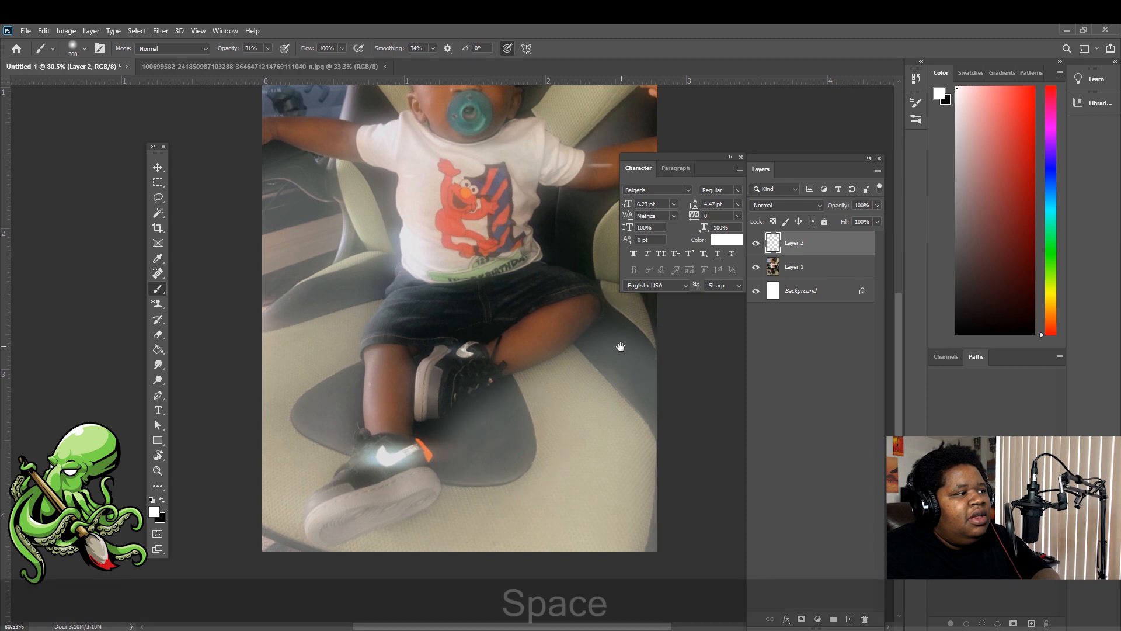
left_click_drag(596, 391, 514, 527)
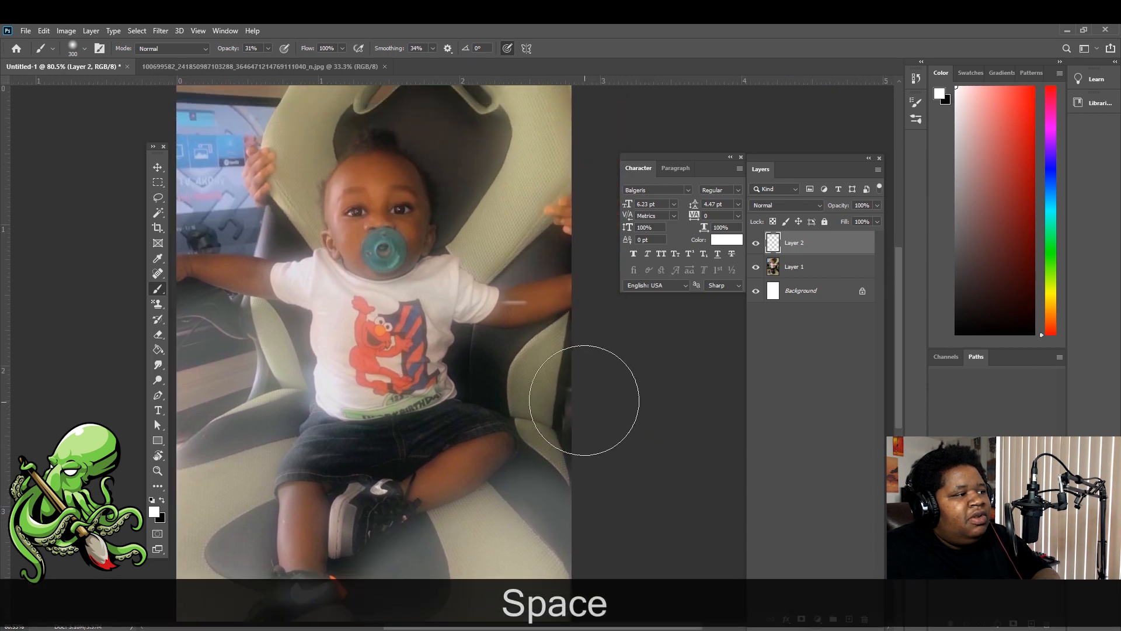
key("space")
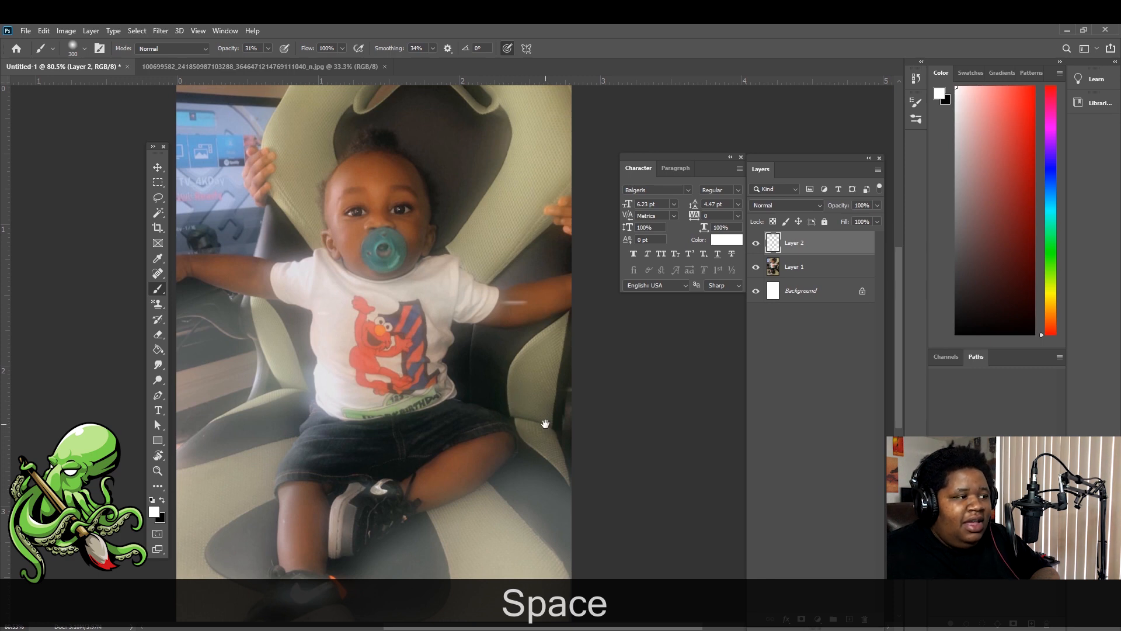
mouse_move(586, 391)
left_mouse_down()
mouse_move(605, 448)
mouse_move(589, 401)
mouse_move(578, 439)
mouse_move(541, 379)
mouse_move(472, 372)
mouse_move(520, 375)
mouse_move(536, 417)
mouse_move(550, 403)
mouse_move(547, 534)
mouse_move(443, 570)
mouse_move(577, 432)
mouse_move(649, 379)
left_mouse_up()
Brush white haze over the left and lower seat areas
key("space")
mouse_move(455, 274)
left_mouse_down()
mouse_move(401, 420)
mouse_move(350, 506)
mouse_move(463, 475)
mouse_move(625, 491)
left_mouse_up()
key("space")
left_click_drag(582, 377, 544, 506)
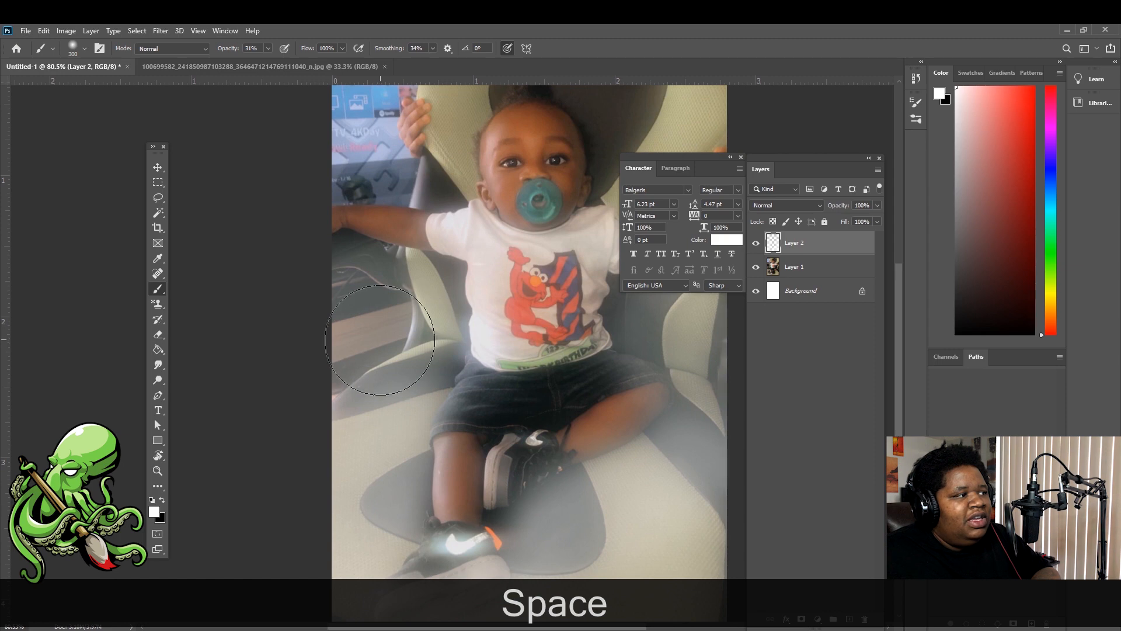
mouse_move(380, 340)
left_mouse_down()
mouse_move(365, 415)
mouse_move(432, 316)
mouse_move(391, 300)
mouse_move(448, 306)
left_mouse_up()
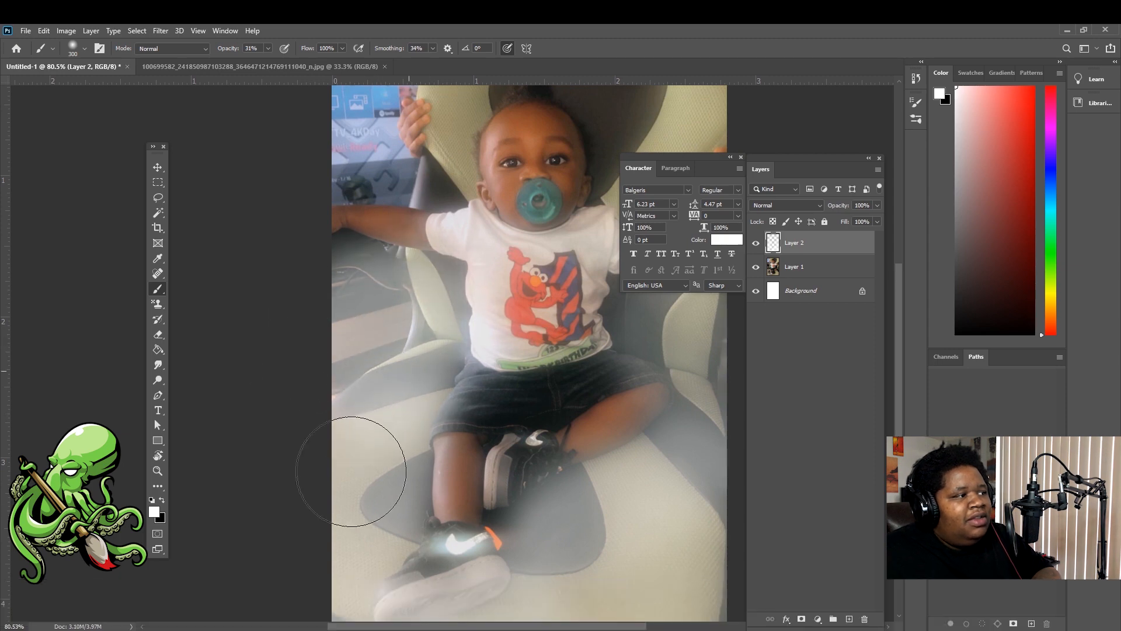
mouse_move(351, 471)
left_mouse_down()
mouse_move(368, 482)
mouse_move(364, 513)
left_mouse_up()
Lighten the area near the baby's knee with more white haze
key("space")
left_click_drag(622, 473, 491, 408)
left_click_drag(542, 350, 543, 263)
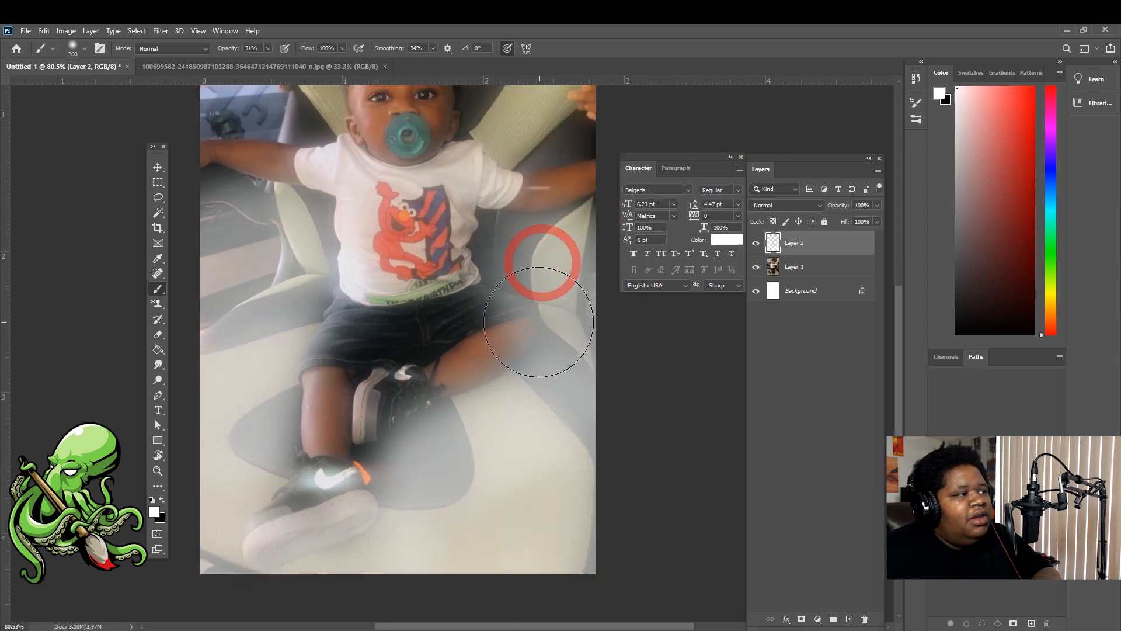
key("space")
left_click_drag(539, 322, 558, 370)
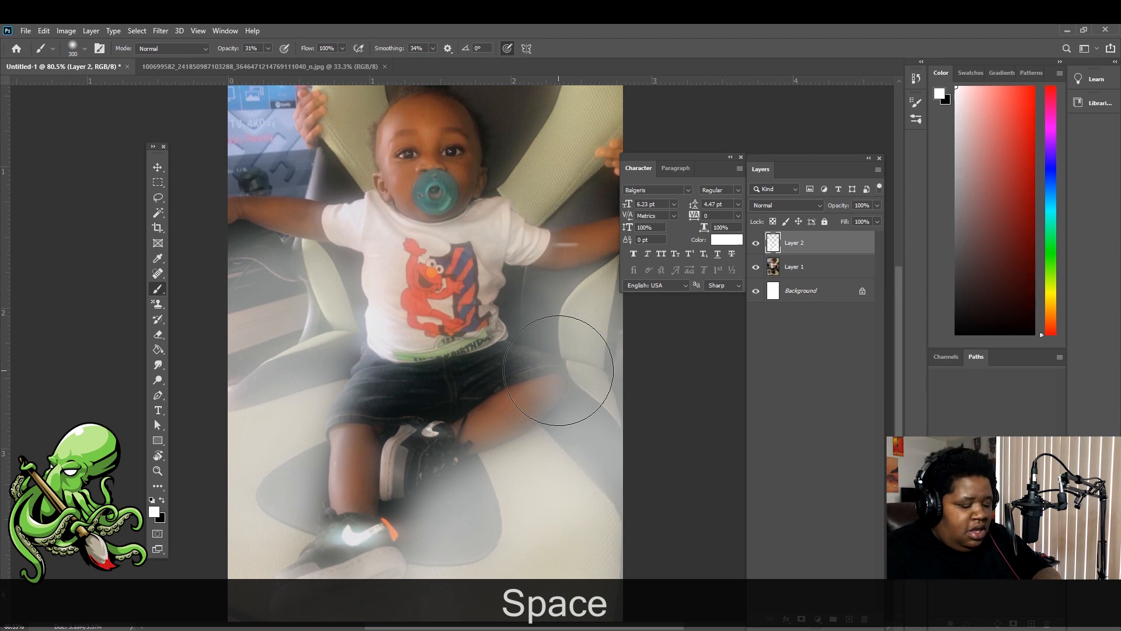
key("e")
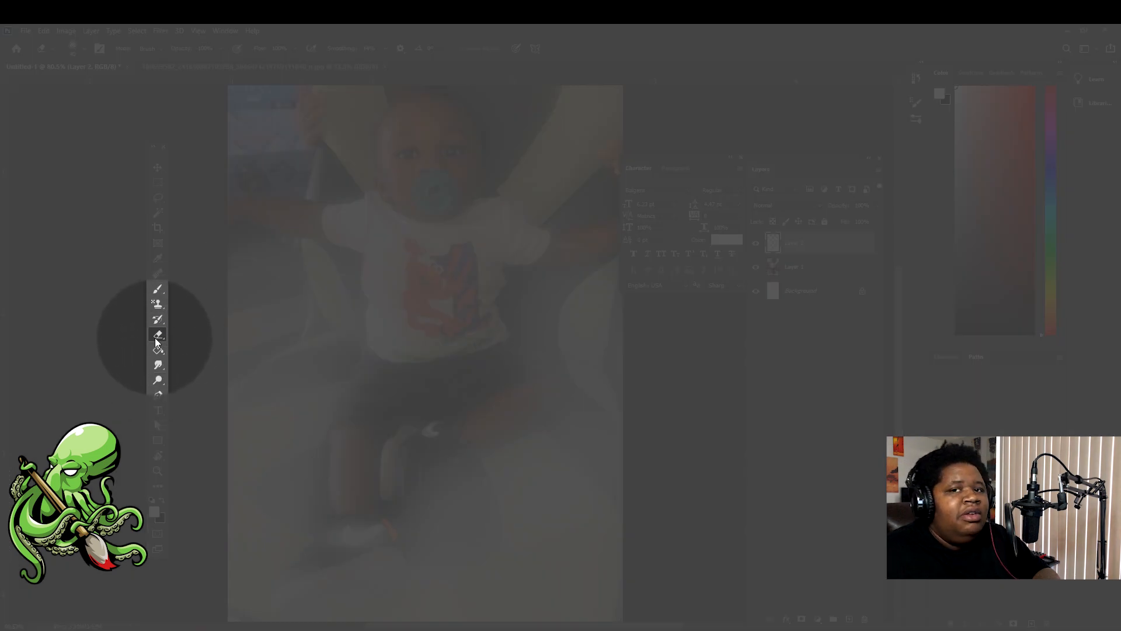
Enlarge the eraser to 125 and erase the white haze off the shoe
scroll(426, 355, "up", 6)
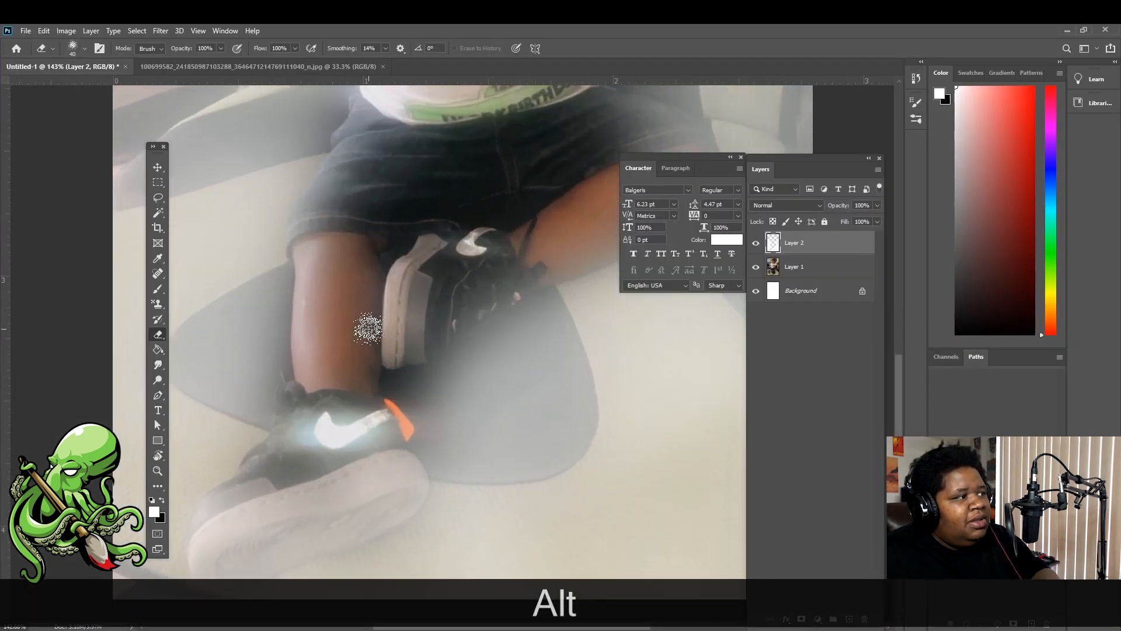
left_click_drag(368, 329, 477, 320)
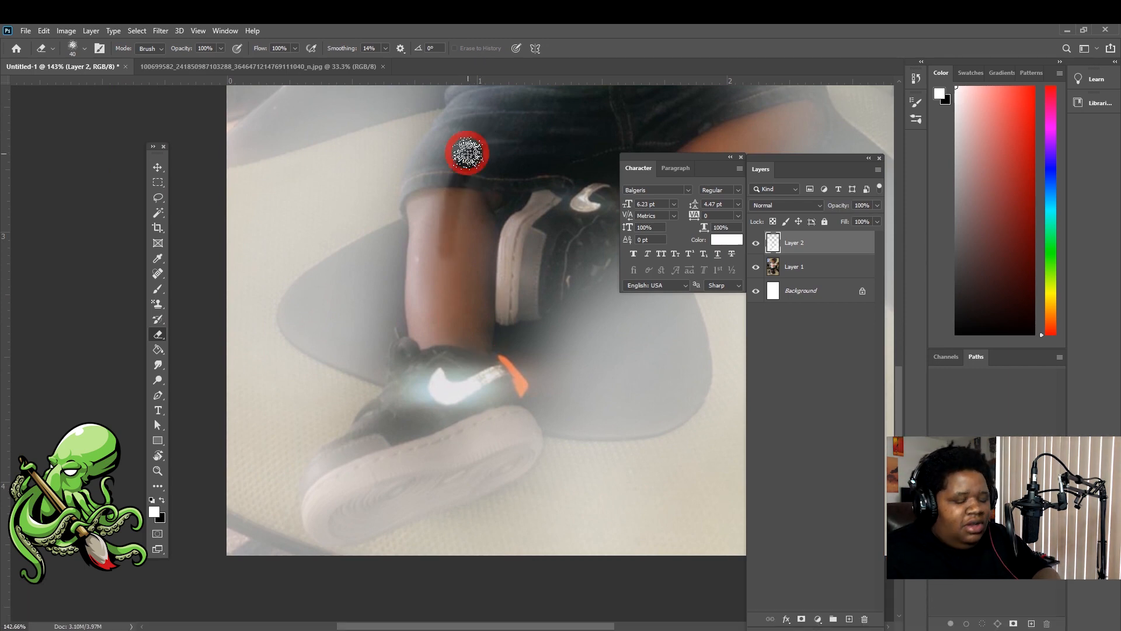
scroll(502, 292, "down", 3)
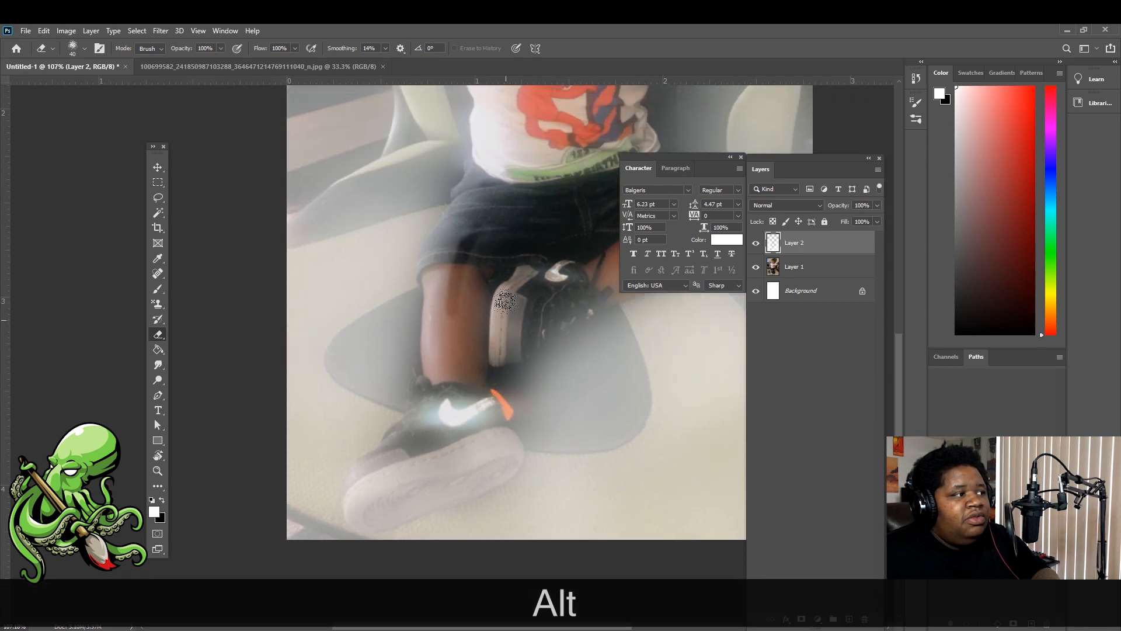
key("bracketright")
key("bracketright")
key("bracketright")
key("bracketright")
key("bracketright")
key("bracketright")
key("bracketright")
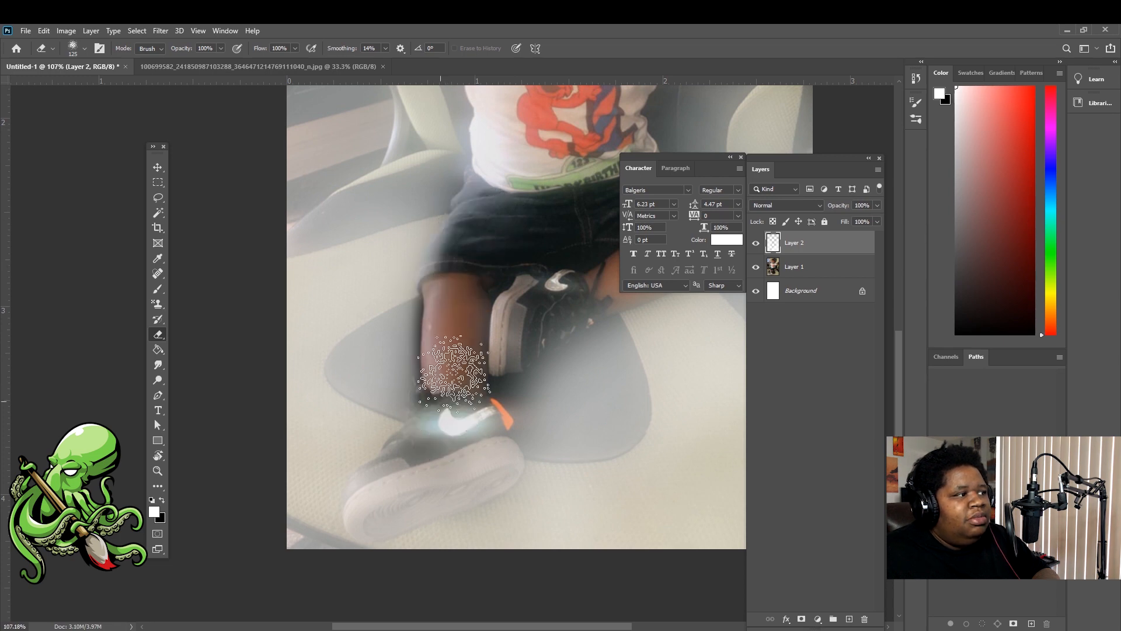
mouse_move(447, 426)
left_mouse_down()
mouse_move(376, 498)
mouse_move(466, 431)
mouse_move(371, 495)
mouse_move(461, 453)
mouse_move(369, 508)
mouse_move(460, 481)
mouse_move(373, 511)
mouse_move(488, 459)
mouse_move(367, 522)
mouse_move(503, 462)
mouse_move(362, 523)
mouse_move(463, 485)
mouse_move(378, 526)
mouse_move(462, 488)
mouse_move(419, 520)
mouse_move(374, 535)
mouse_move(460, 486)
mouse_move(373, 525)
mouse_move(365, 505)
mouse_move(407, 510)
mouse_move(467, 429)
left_mouse_up()
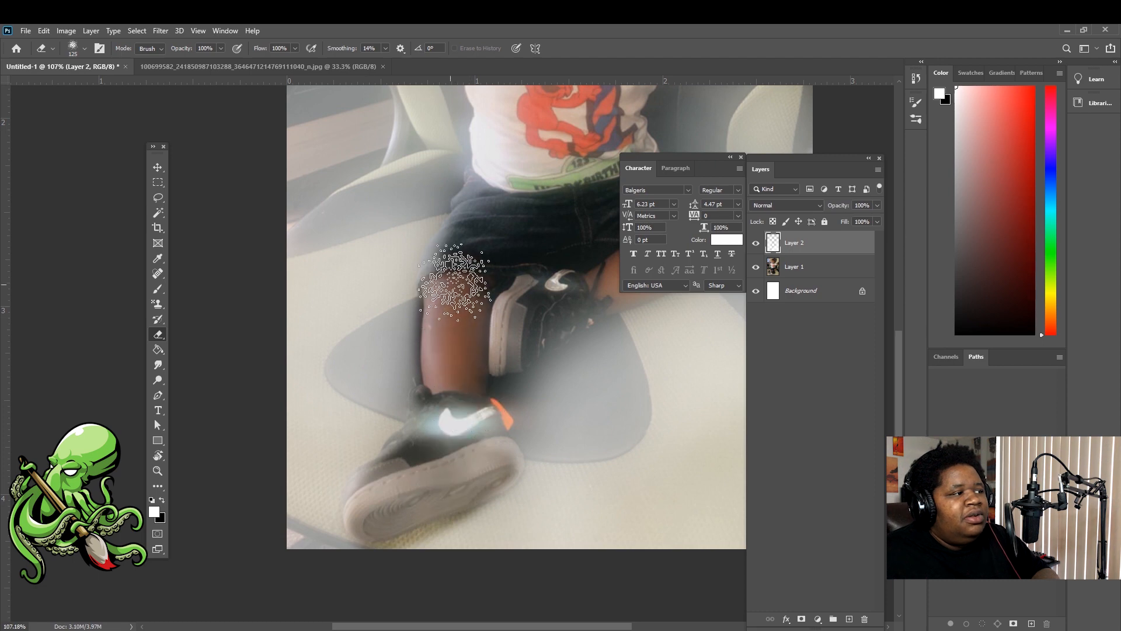
Erase the haze from the bent leg and from the shoe up the thigh
key("space")
left_click_drag(509, 244, 417, 456)
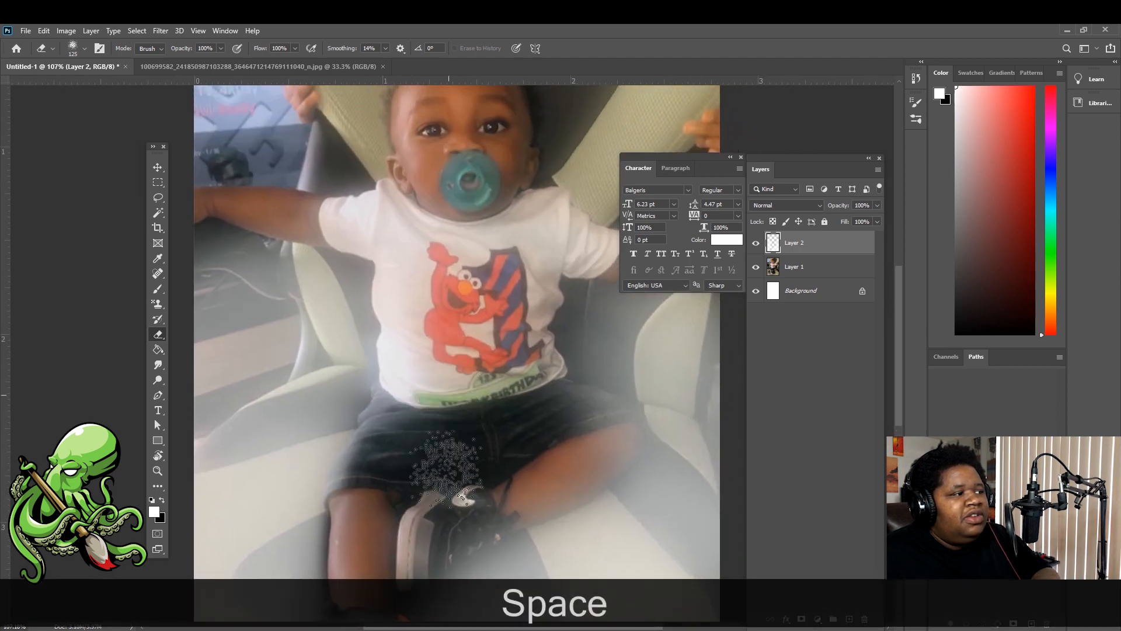
mouse_move(565, 460)
left_mouse_down()
mouse_move(587, 456)
mouse_move(441, 541)
mouse_move(459, 520)
mouse_move(425, 558)
mouse_move(487, 520)
mouse_move(479, 539)
mouse_move(424, 561)
mouse_move(464, 532)
mouse_move(402, 577)
mouse_move(515, 489)
mouse_move(436, 542)
mouse_move(561, 476)
mouse_move(577, 447)
mouse_move(544, 426)
mouse_move(587, 420)
mouse_move(570, 476)
mouse_move(610, 440)
mouse_move(610, 421)
mouse_move(540, 417)
mouse_move(557, 404)
mouse_move(608, 426)
mouse_move(571, 458)
mouse_move(547, 460)
mouse_move(579, 419)
mouse_move(509, 376)
mouse_move(509, 312)
mouse_move(527, 261)
mouse_move(526, 390)
left_mouse_up()
key("space")
left_click_drag(546, 428, 521, 282)
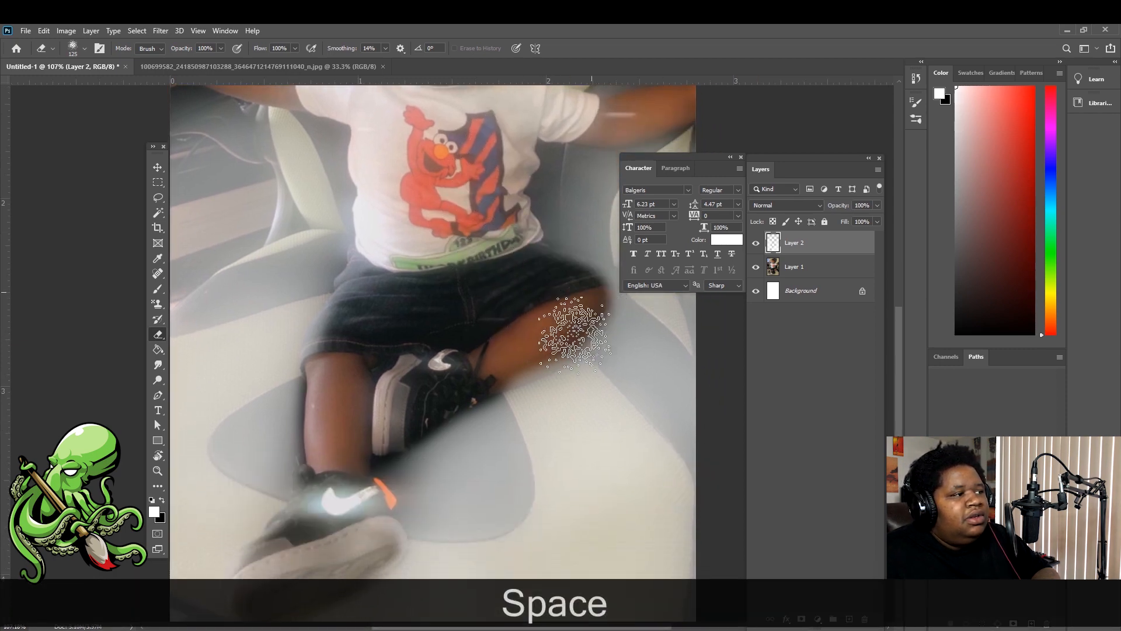
mouse_move(447, 390)
left_mouse_down()
mouse_move(504, 371)
mouse_move(551, 335)
mouse_move(573, 295)
mouse_move(546, 273)
mouse_move(598, 284)
mouse_move(601, 299)
mouse_move(530, 341)
mouse_move(590, 292)
mouse_move(517, 267)
mouse_move(553, 277)
mouse_move(487, 305)
mouse_move(396, 405)
mouse_move(454, 365)
mouse_move(391, 419)
mouse_move(373, 455)
mouse_move(395, 413)
mouse_move(373, 471)
mouse_move(384, 416)
mouse_move(363, 508)
mouse_move(383, 404)
mouse_move(356, 521)
mouse_move(380, 399)
mouse_move(363, 536)
mouse_move(371, 418)
mouse_move(359, 524)
mouse_move(498, 357)
left_mouse_up()
key("space")
left_click_drag(537, 302, 514, 447)
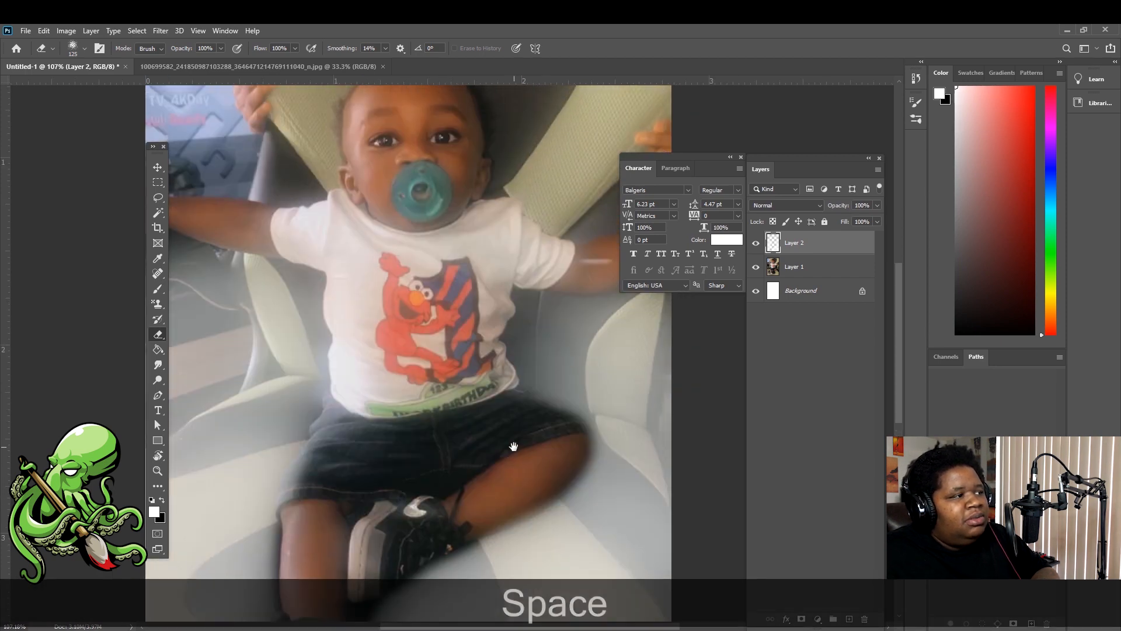
Erase the remaining haze along the left side of the baby's shirt
mouse_move(397, 436)
left_mouse_down()
mouse_move(365, 401)
mouse_move(345, 317)
mouse_move(339, 328)
left_mouse_up()
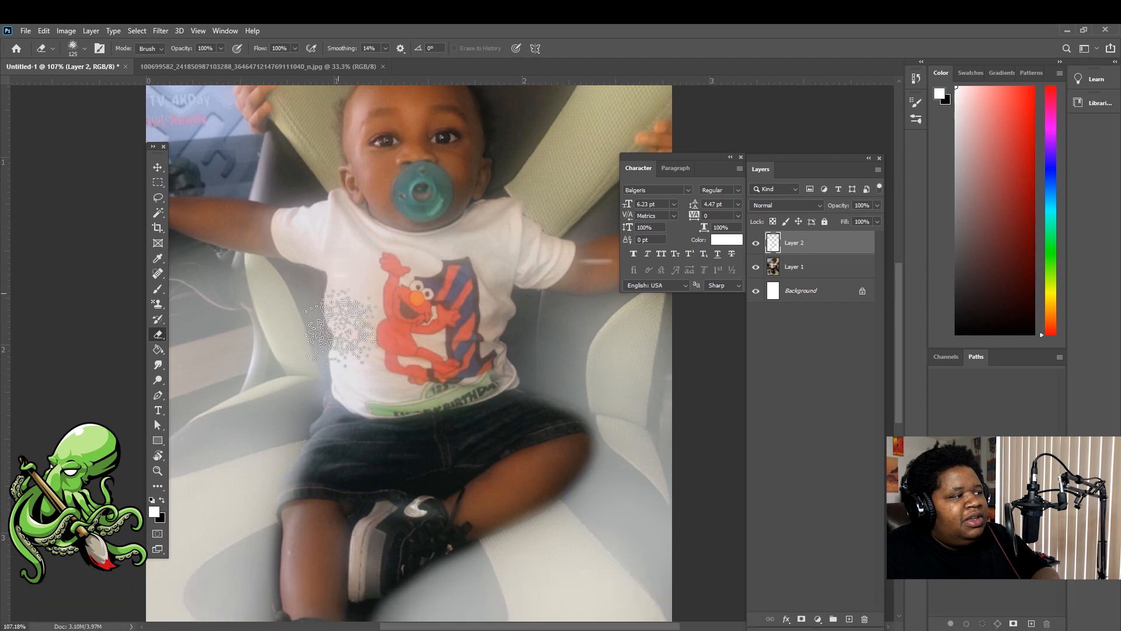
mouse_move(354, 413)
left_mouse_down()
mouse_move(339, 333)
mouse_move(340, 384)
mouse_move(339, 293)
mouse_move(251, 251)
mouse_move(349, 264)
mouse_move(229, 232)
left_mouse_up()
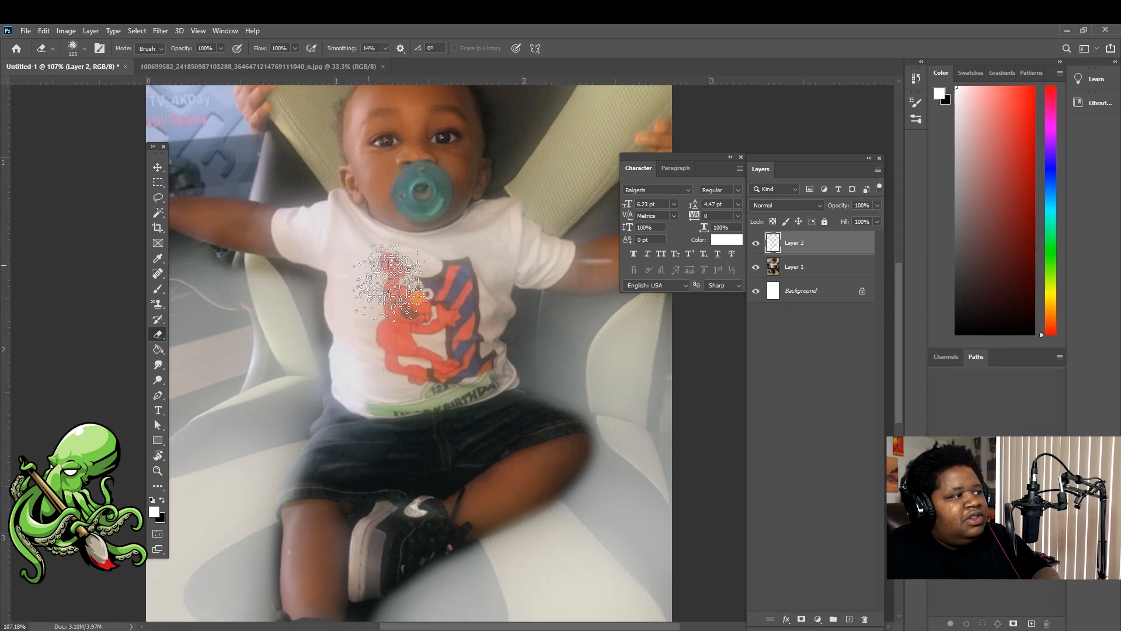
key("space")
left_click_drag(319, 300, 489, 377)
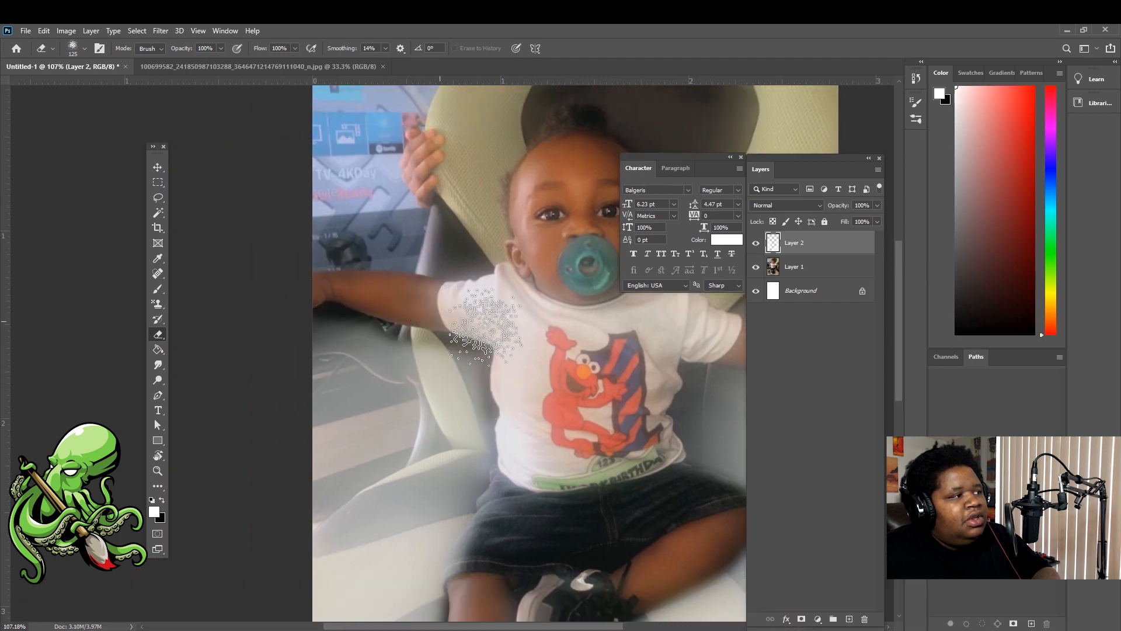
Pan right and zoom out to about 55% so the whole photo is visible
key("space")
left_click_drag(668, 330, 509, 318)
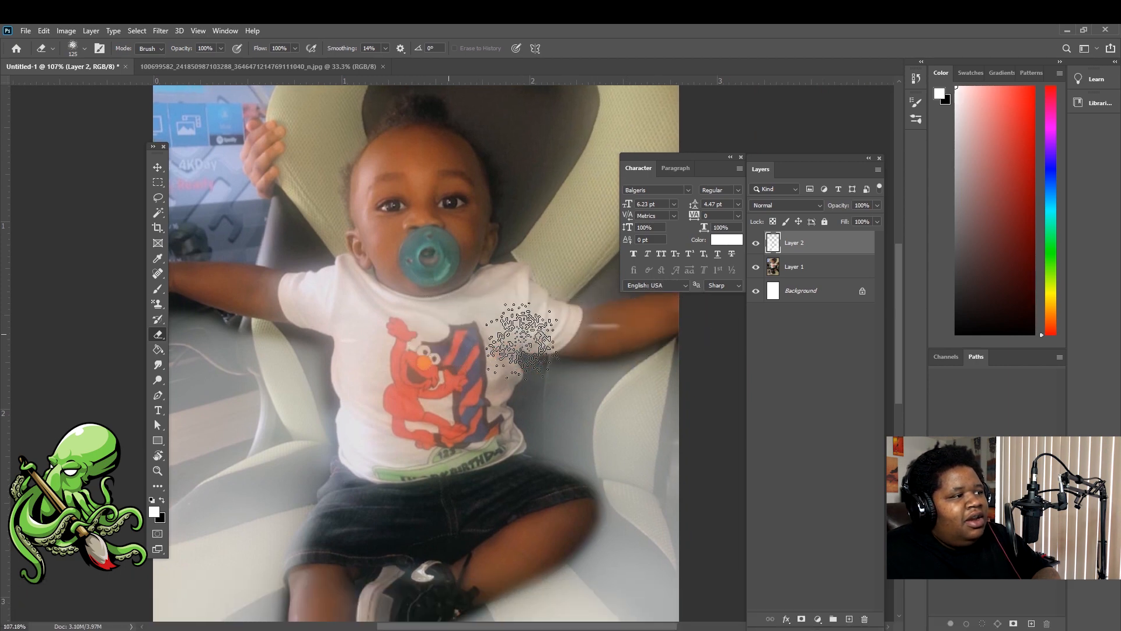
key("alt+space")
left_click_drag(648, 347, 471, 416)
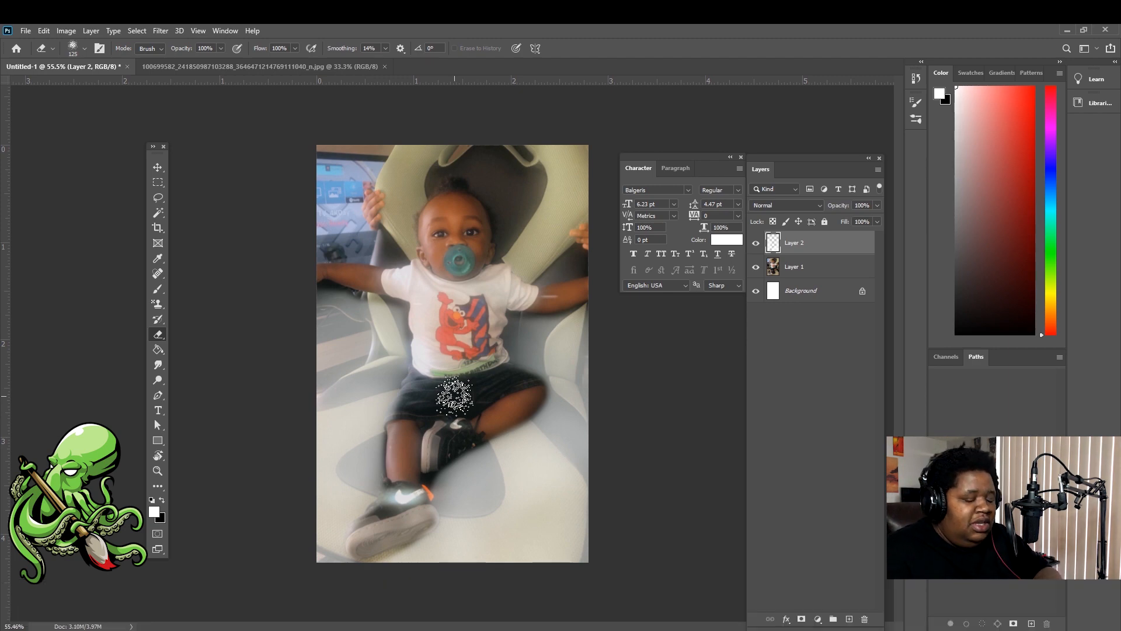
key("t")
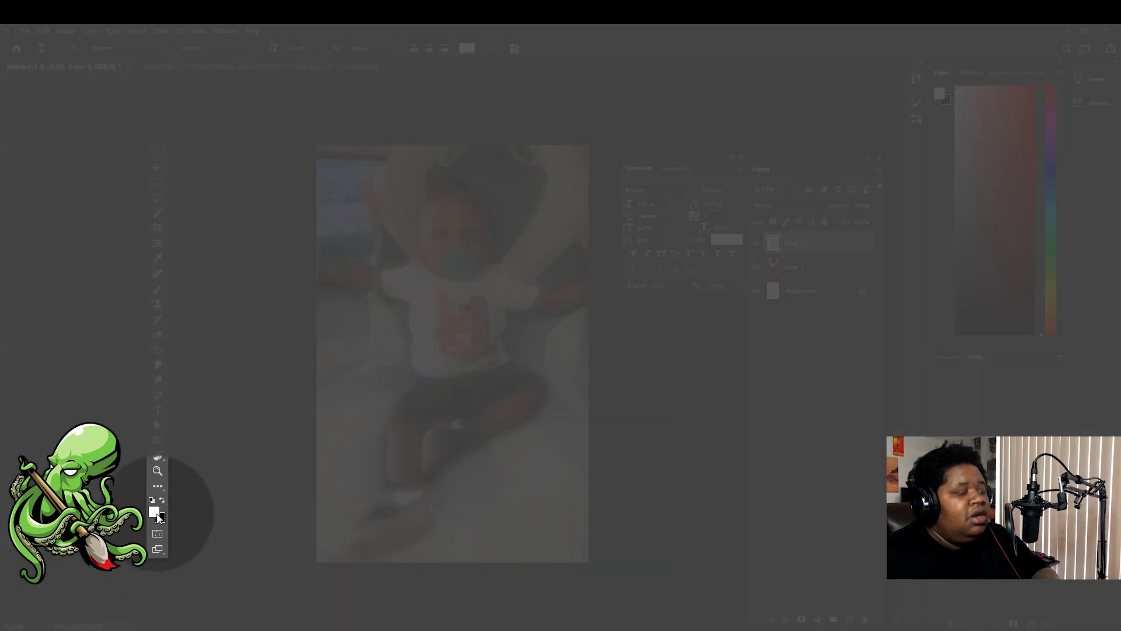
Make black the text colour and start a text line near the photo's bottom
key("x")
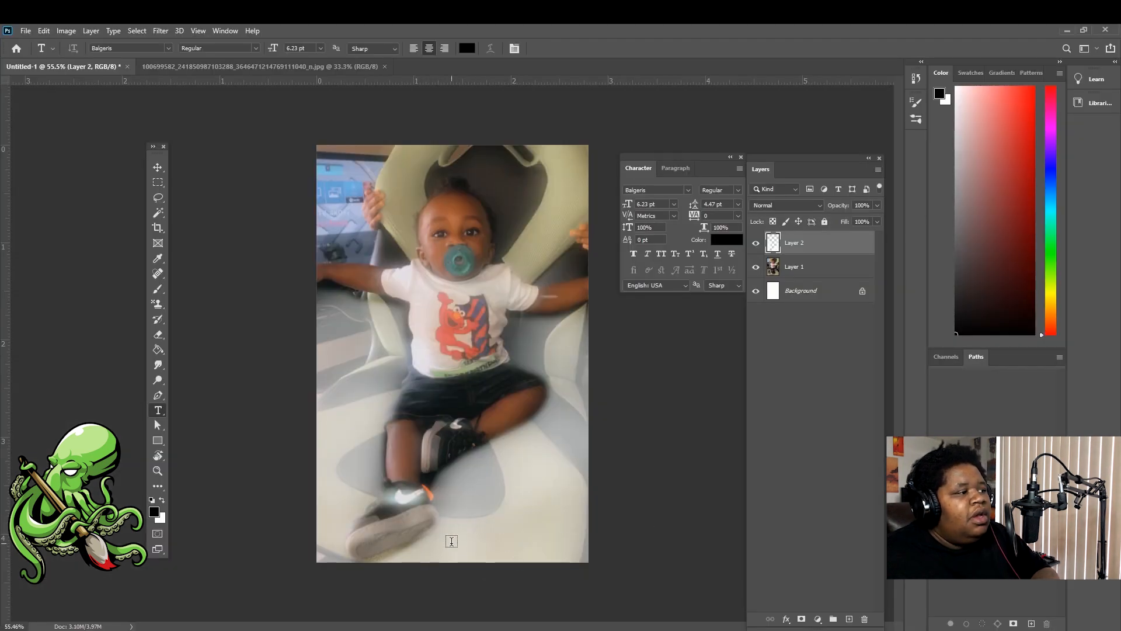
scroll(433, 553, "up", 7)
scroll(521, 485, "down", 2)
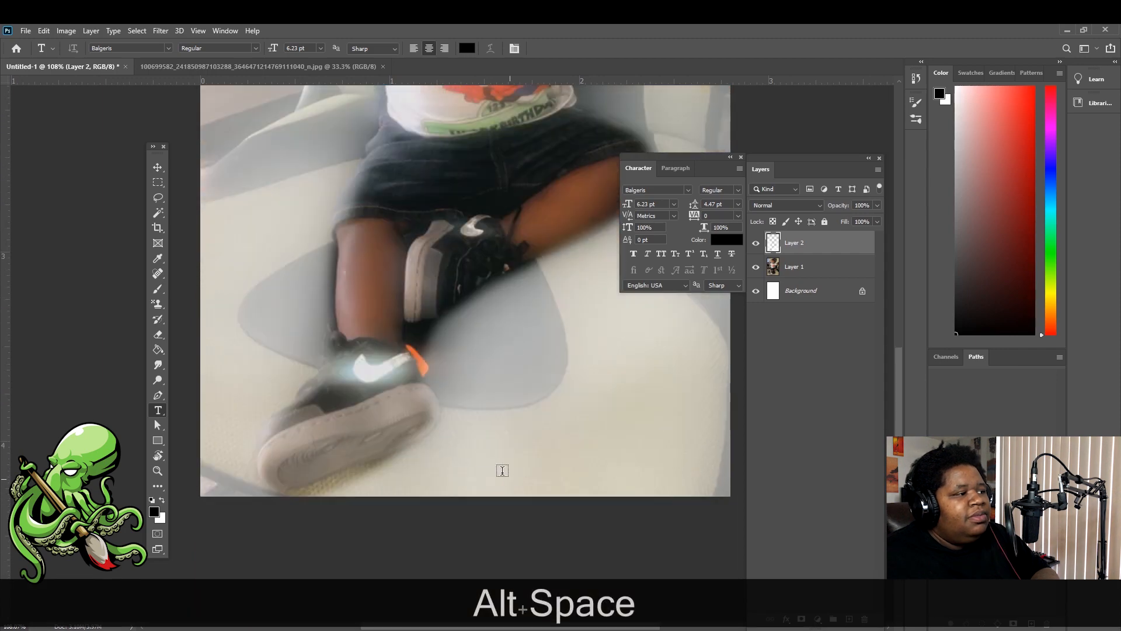
left_click(481, 440)
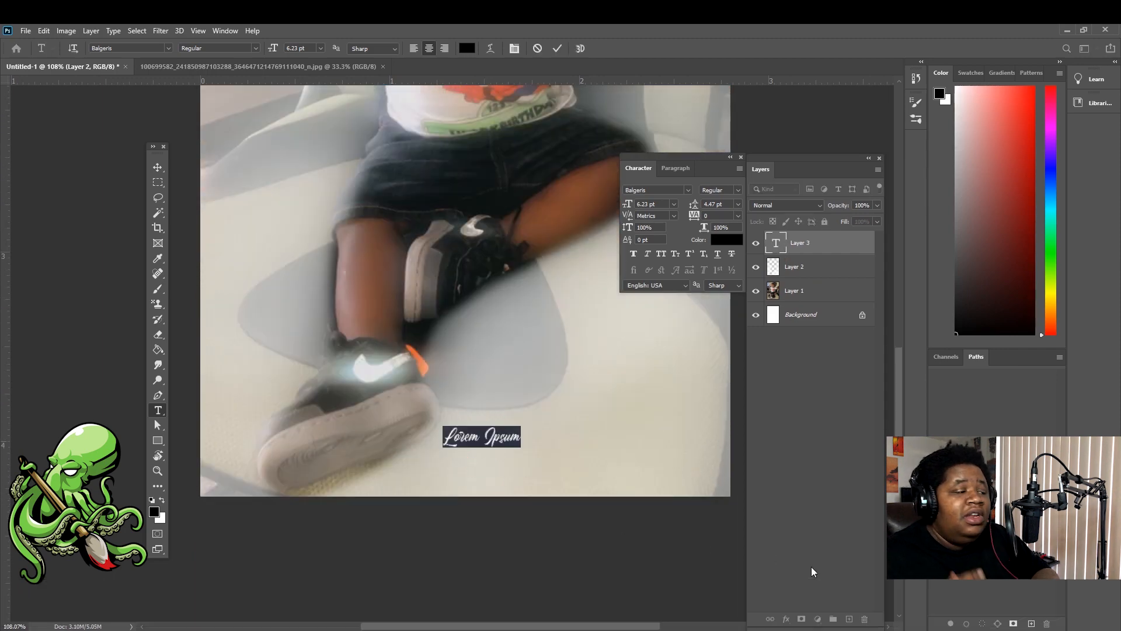
key("BackSpace")
Type 'Happy Birthday' in the script font
key("Caps_Lock")
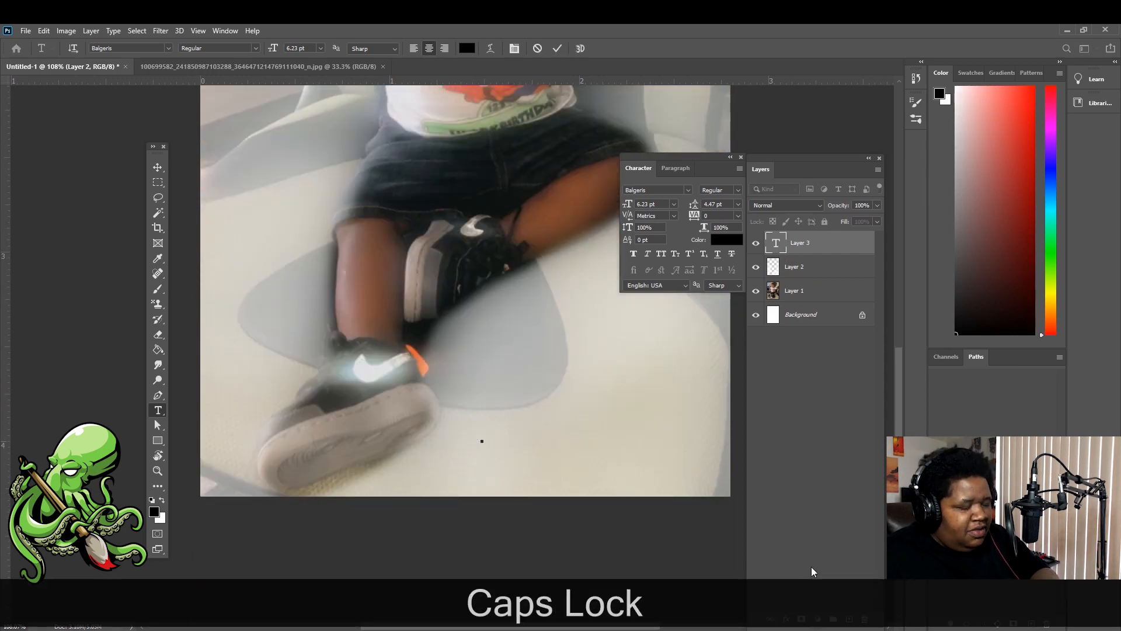
type("H")
key("Caps_Lock")
type("appy")
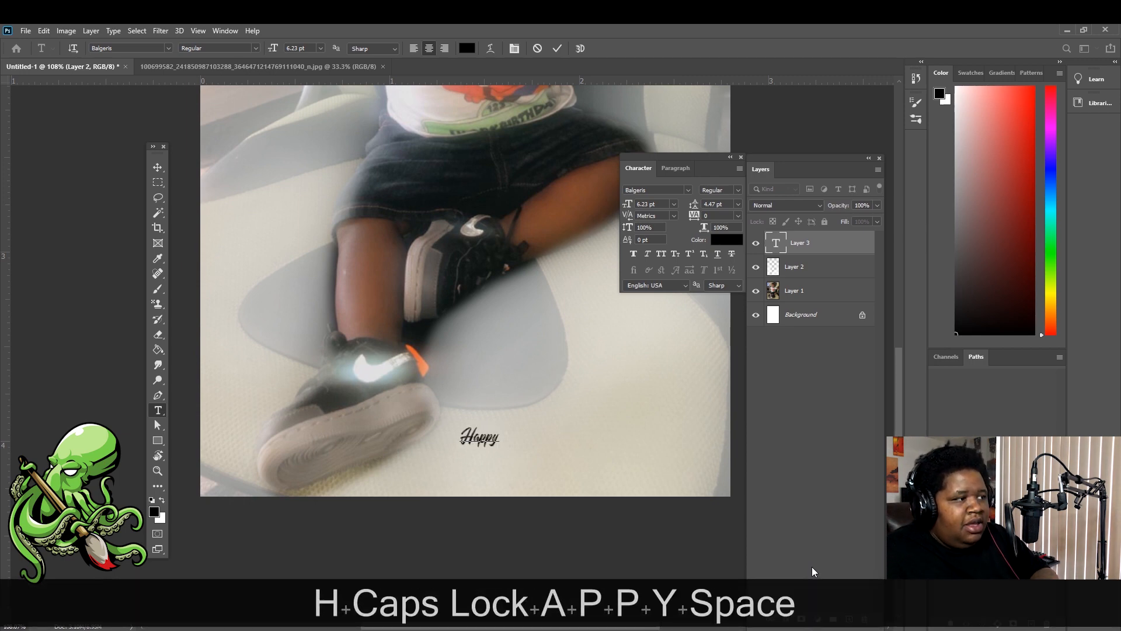
key("Caps_Lock")
type("B")
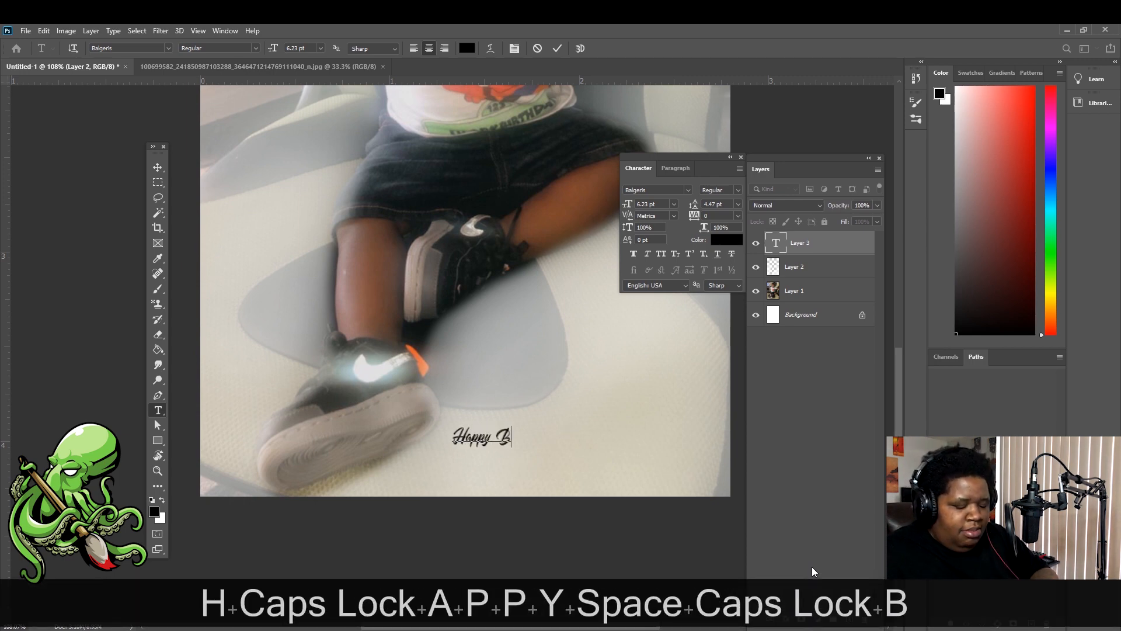
key("Caps_Lock")
type("irthday")
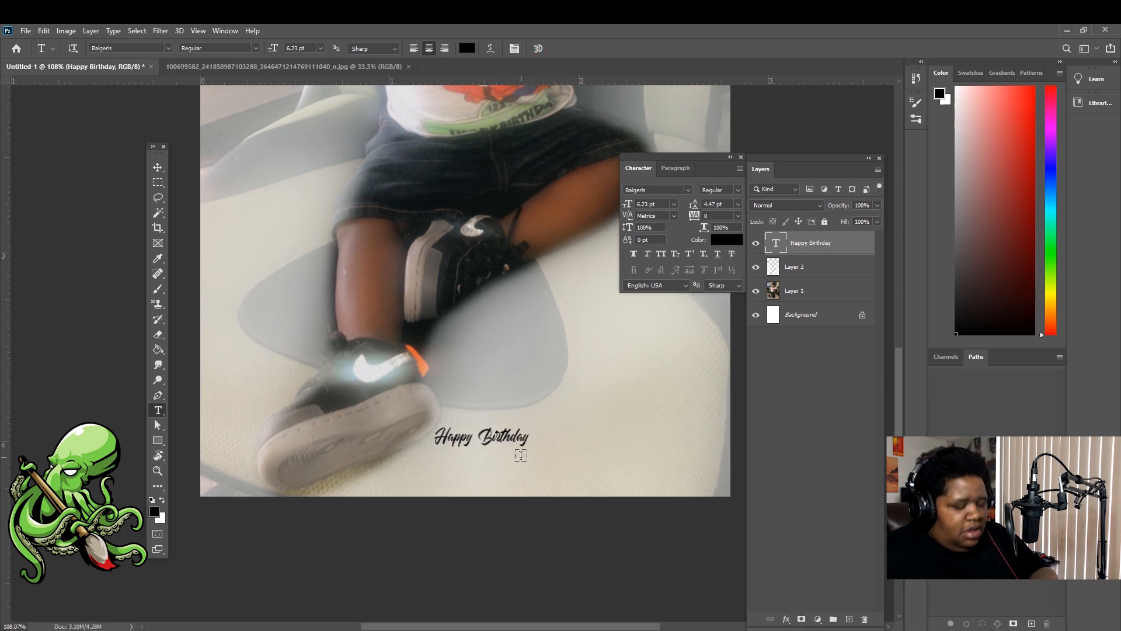
type("v")
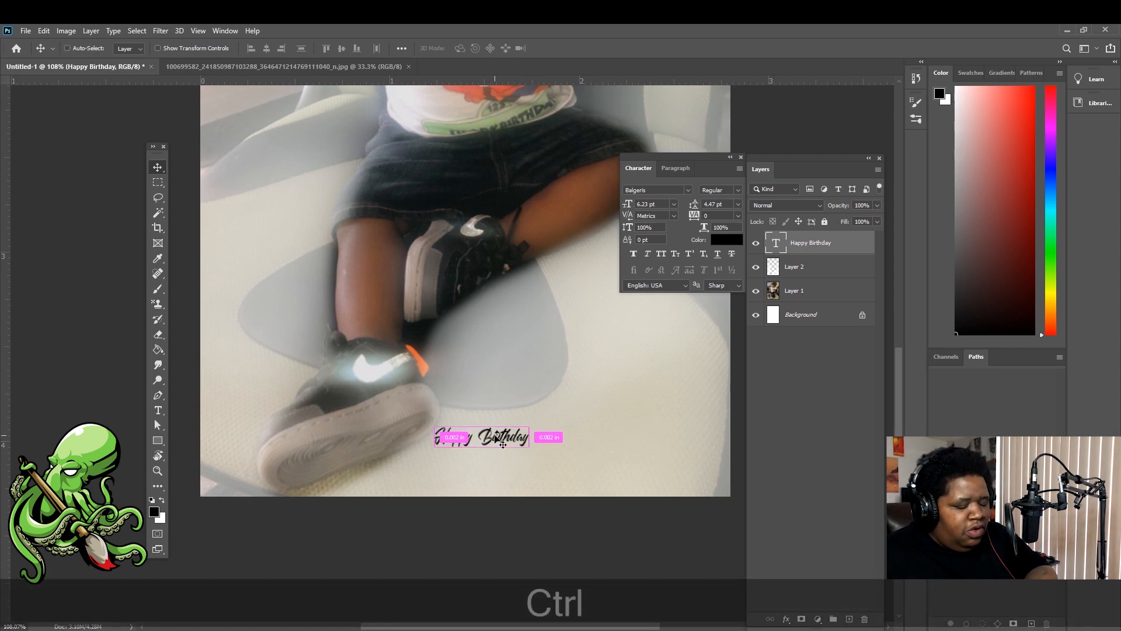
Scale the Happy Birthday text up to about 523% with Free Transform
key("ctrl+t")
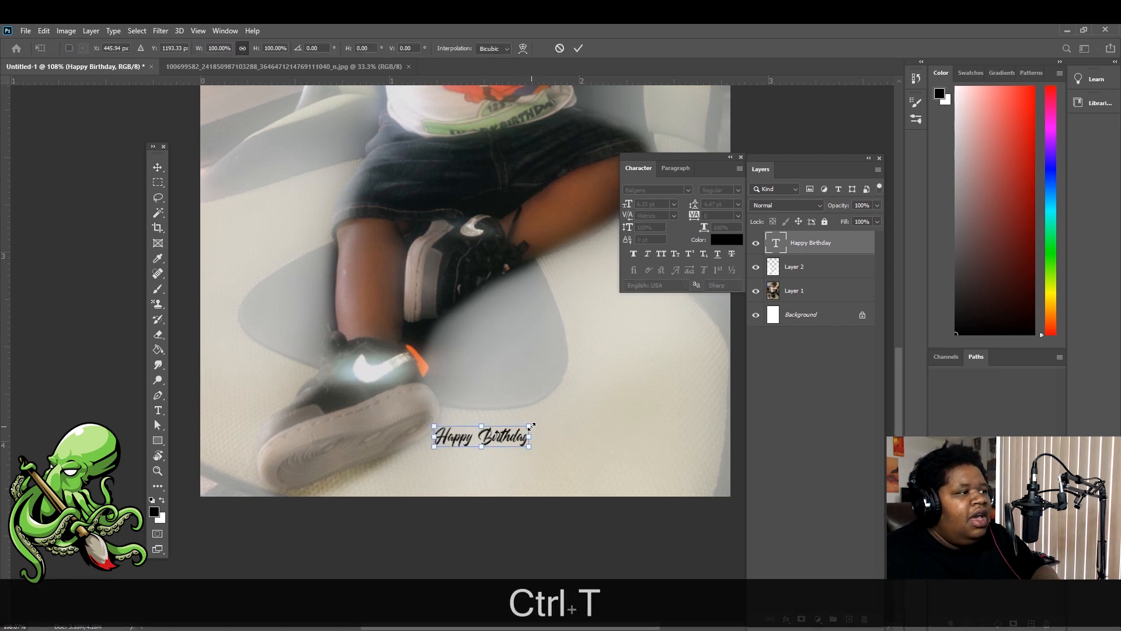
left_click_drag(531, 426, 805, 283)
left_click_drag(658, 404, 482, 398)
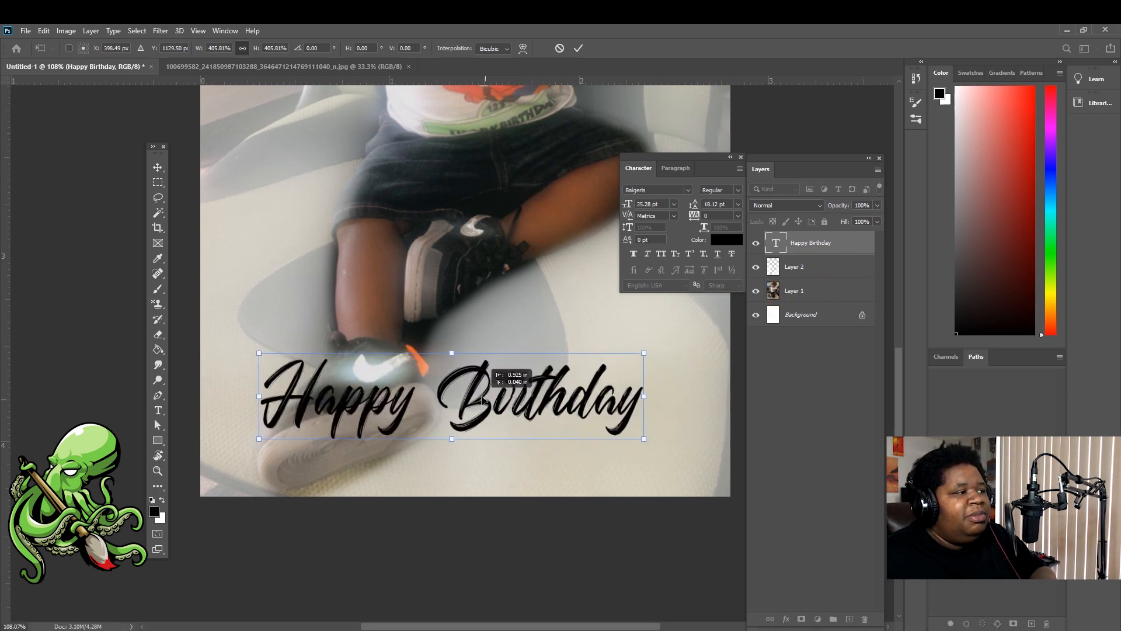
left_click_drag(644, 439, 705, 504)
left_click_drag(641, 418, 613, 427)
left_click_drag(685, 462, 718, 493)
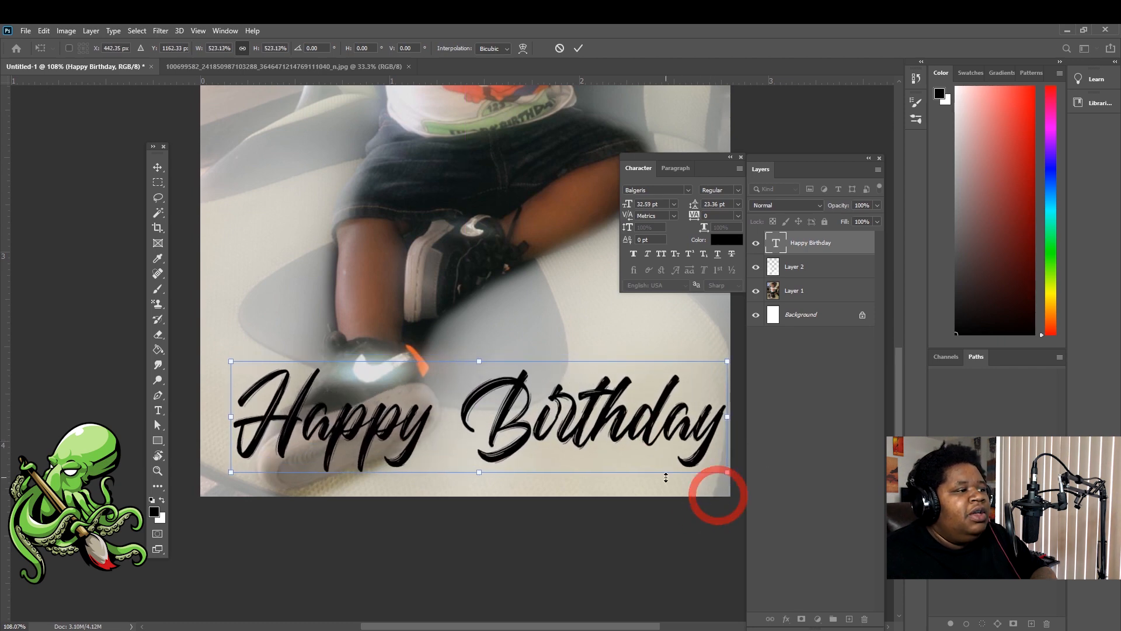
Move the enlarged text down to the photo's bottom edge and commit the transform
scroll(642, 482, "down", 3)
scroll(631, 472, "up", 1)
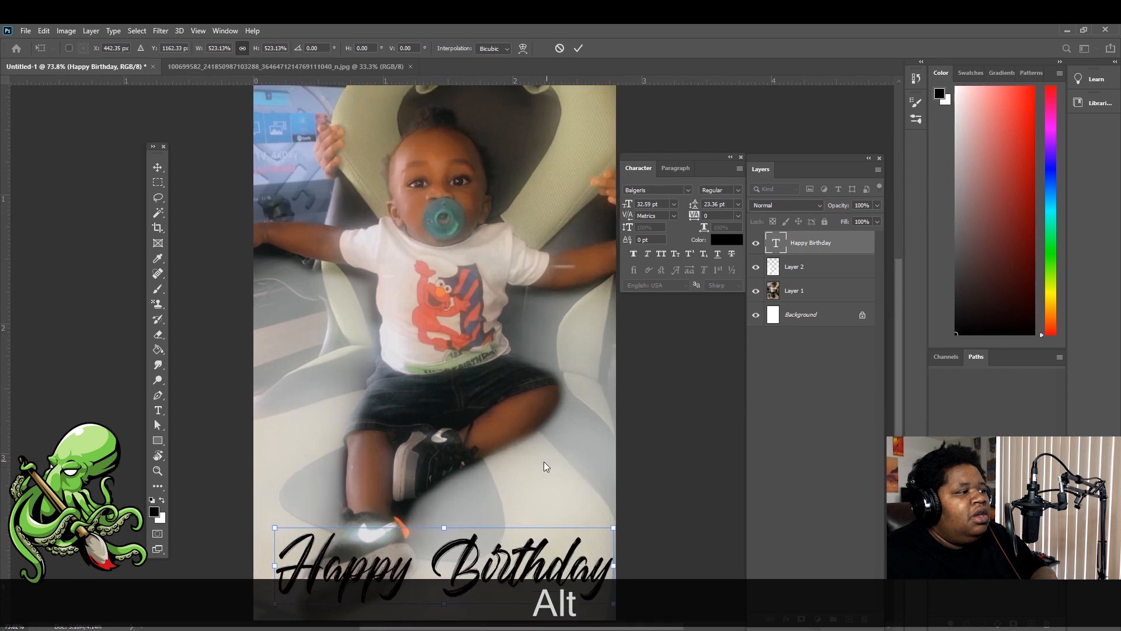
mouse_move(517, 557)
left_mouse_down()
mouse_move(516, 541)
mouse_move(513, 573)
left_mouse_up()
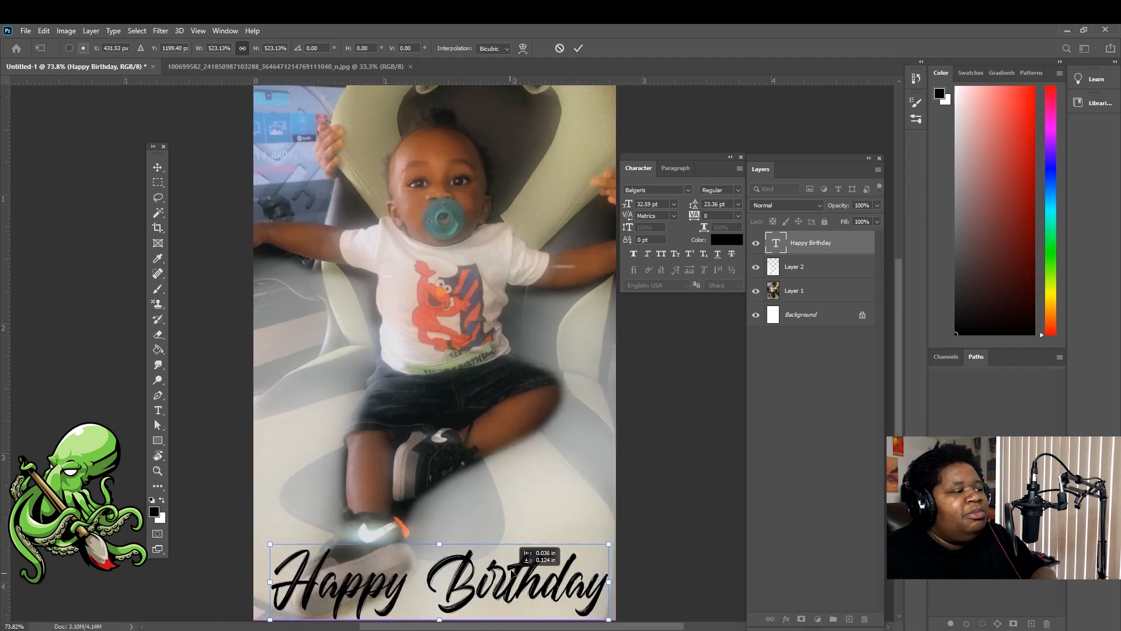
scroll(513, 525, "down", 1)
key("Return")
left_click(26, 31)
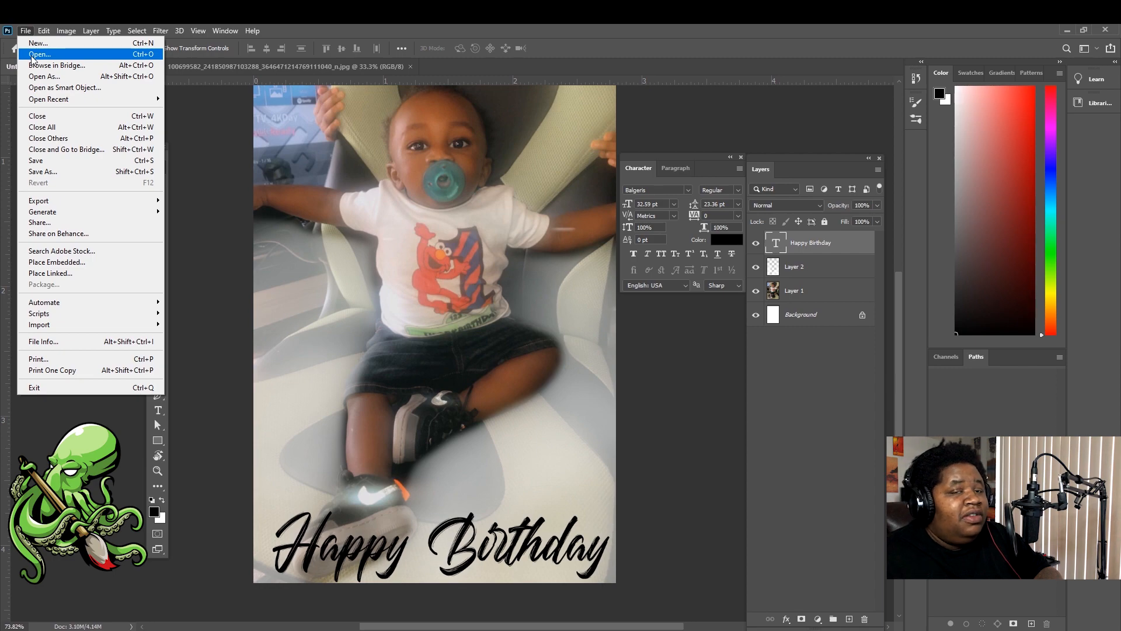
Open unnamed.png and drag the orange party hat onto the photo's right side above the text
left_click(32, 56)
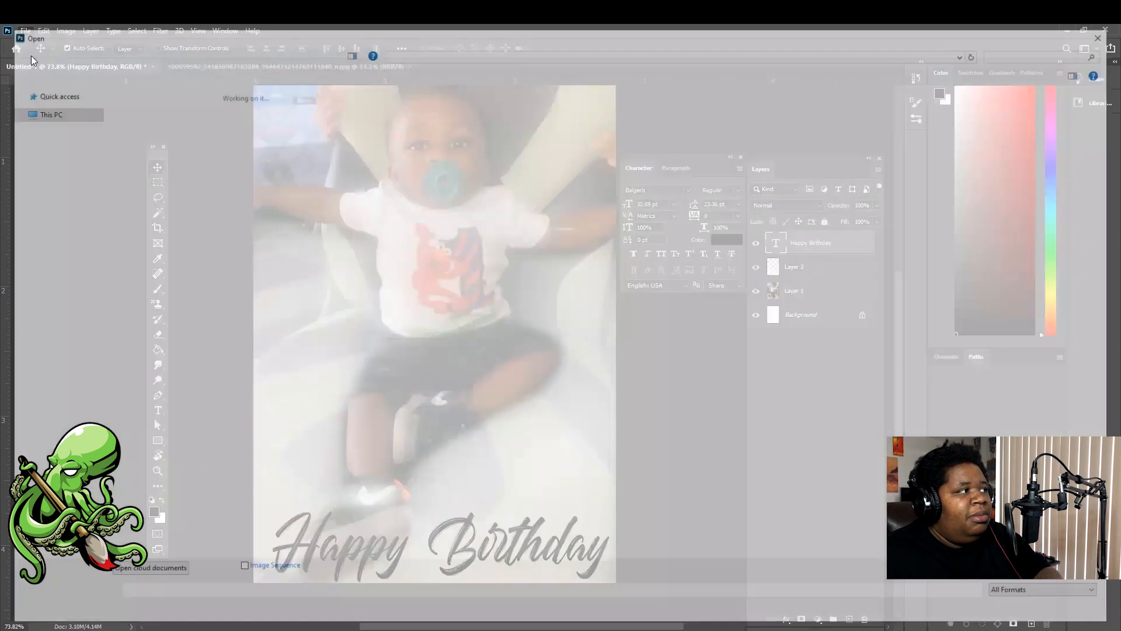
left_click(400, 216)
double_click(400, 216)
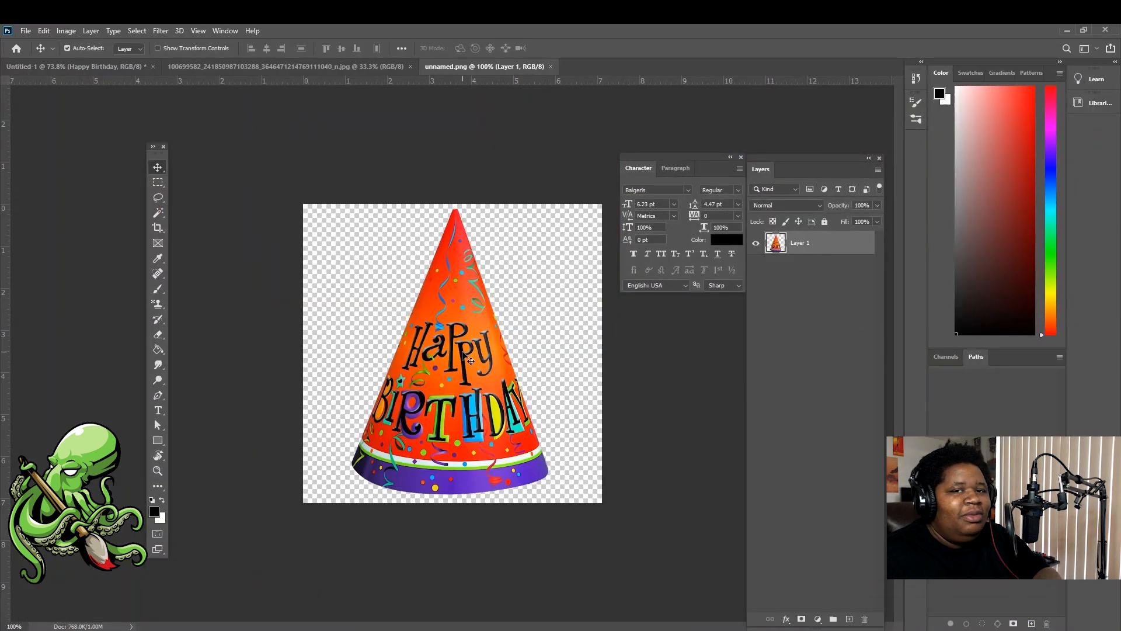
left_click_drag(463, 354, 189, 140)
left_click_drag(87, 69, 528, 448)
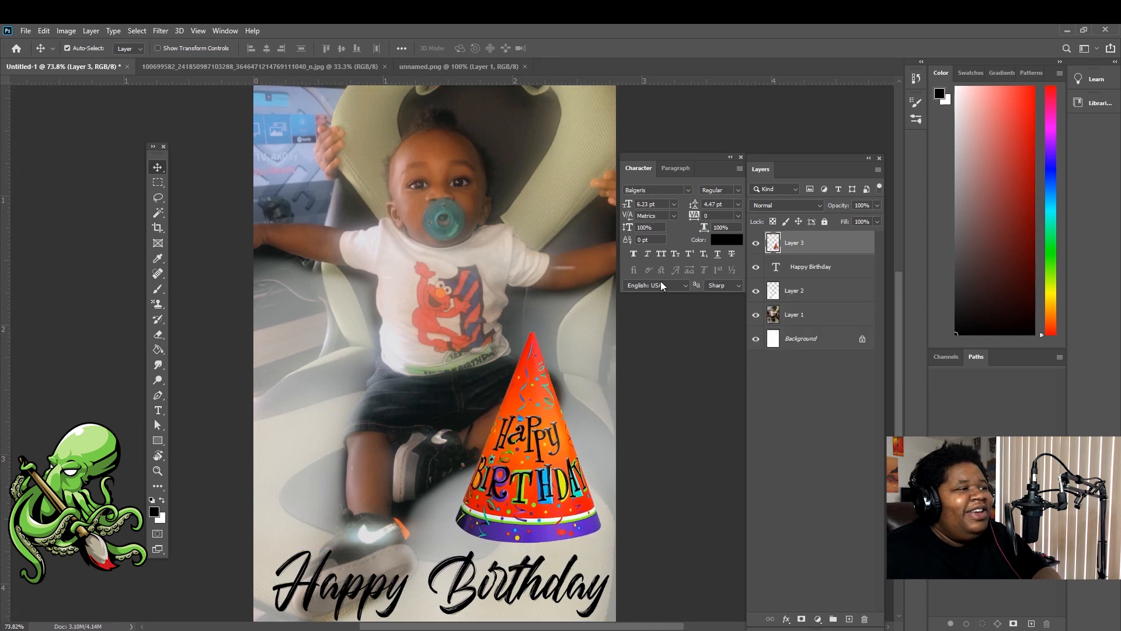